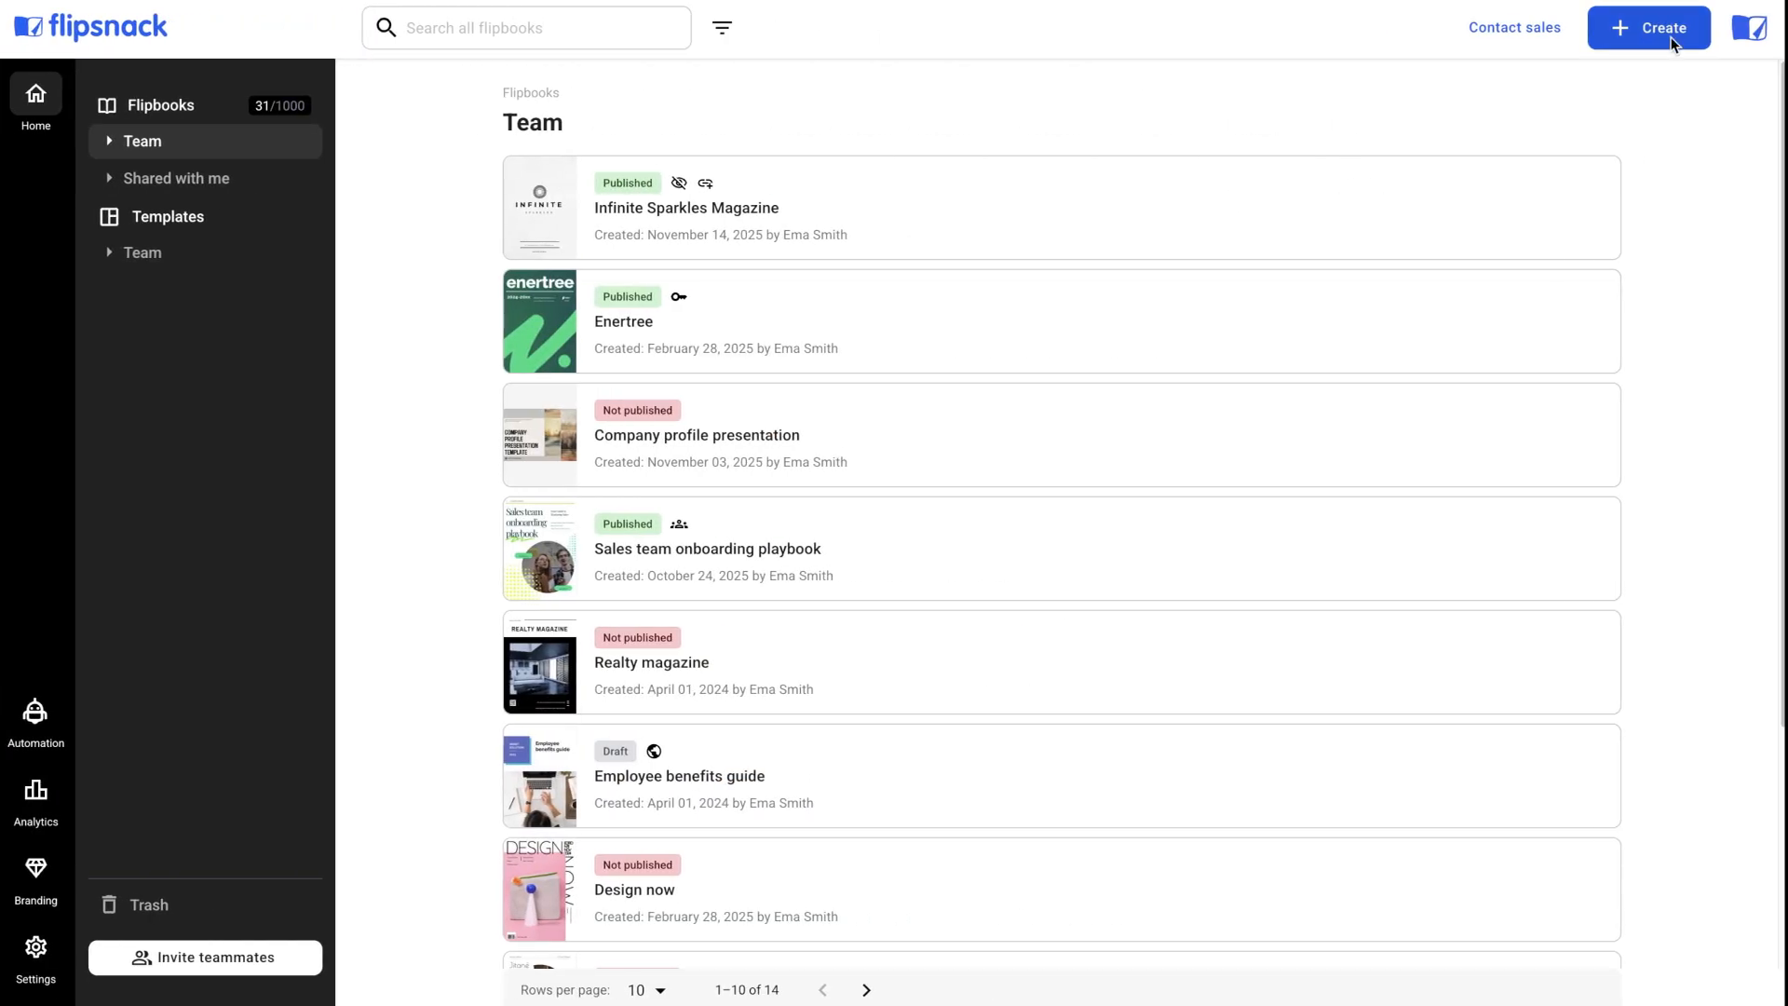
# Start creating a flipbook from scratch and review the blank-page size presets and custom size fields.
pyautogui.click(1669, 41)
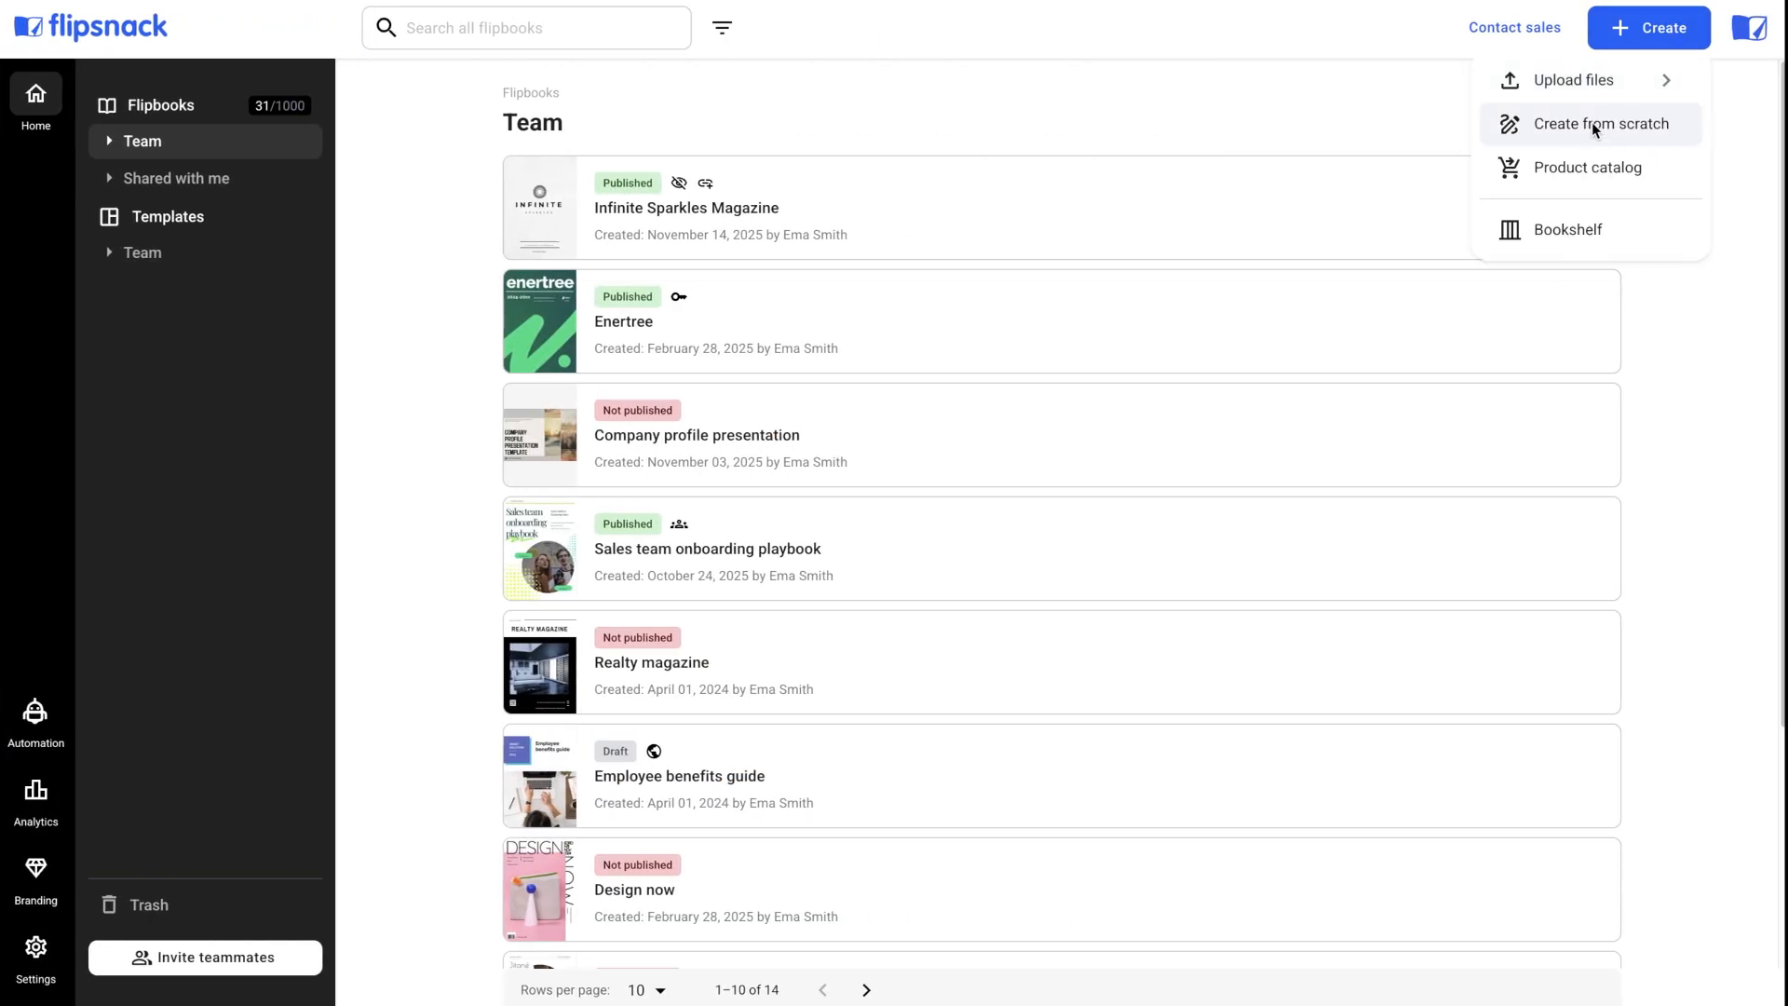
pyautogui.click(1601, 126)
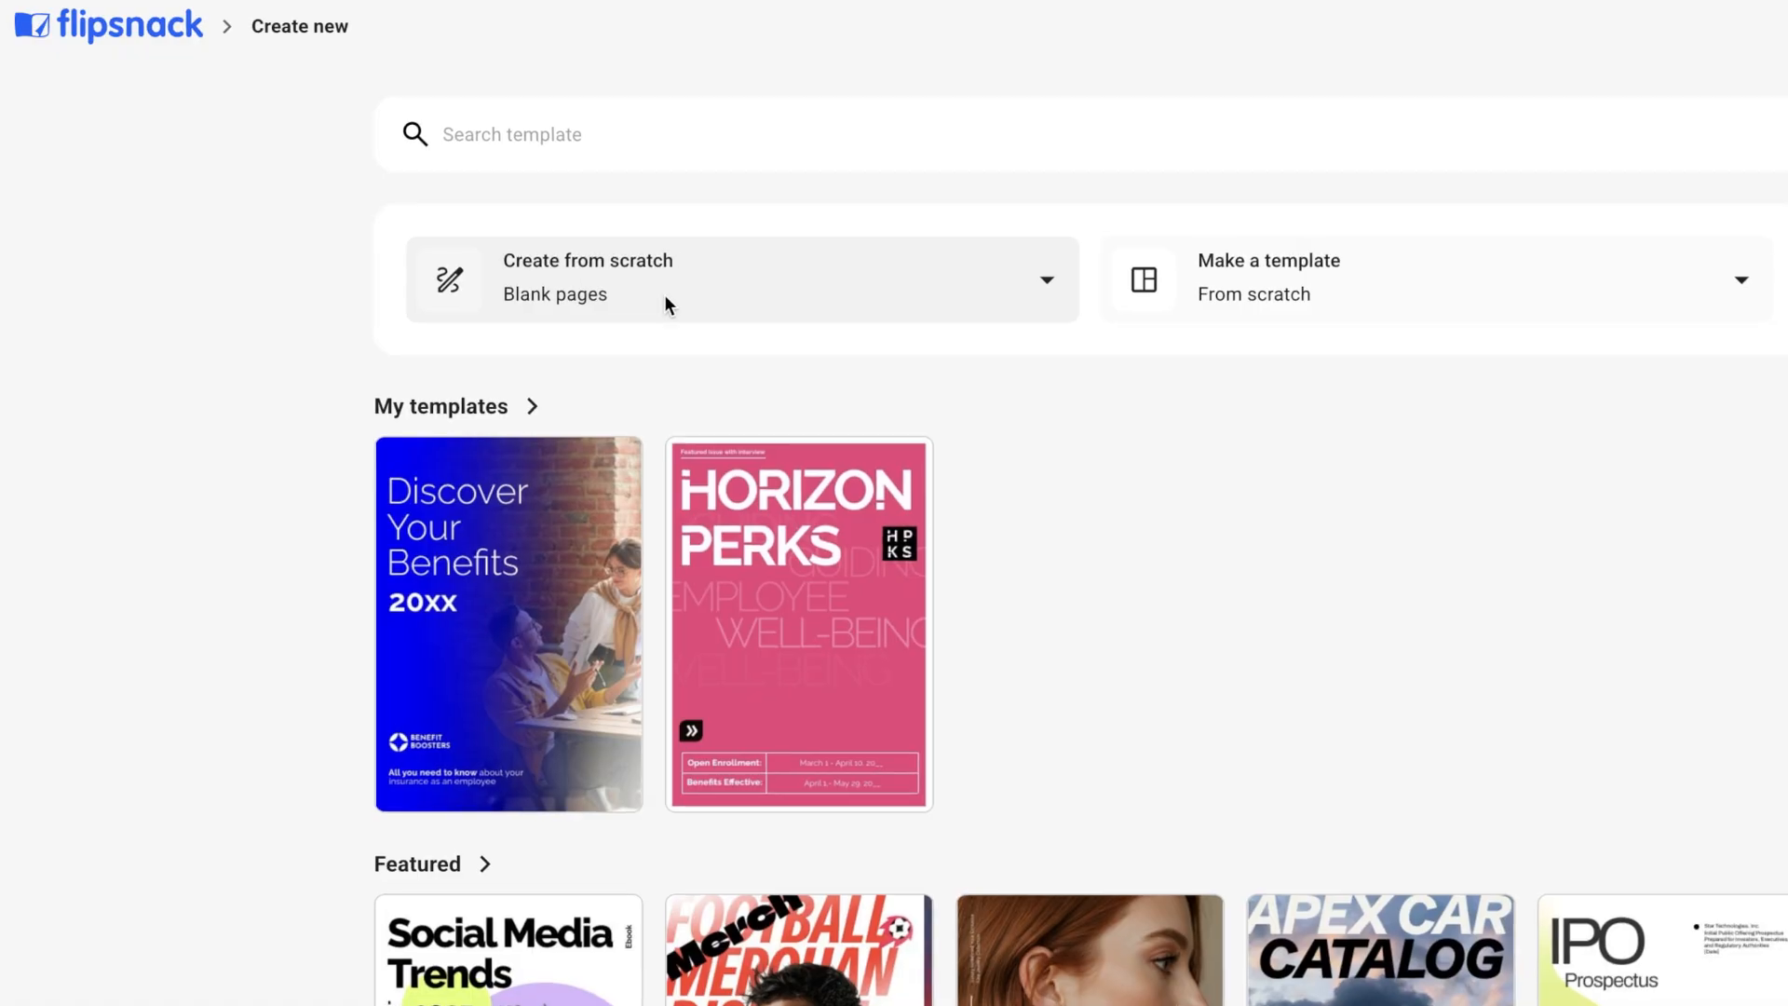
pyautogui.click(1045, 279)
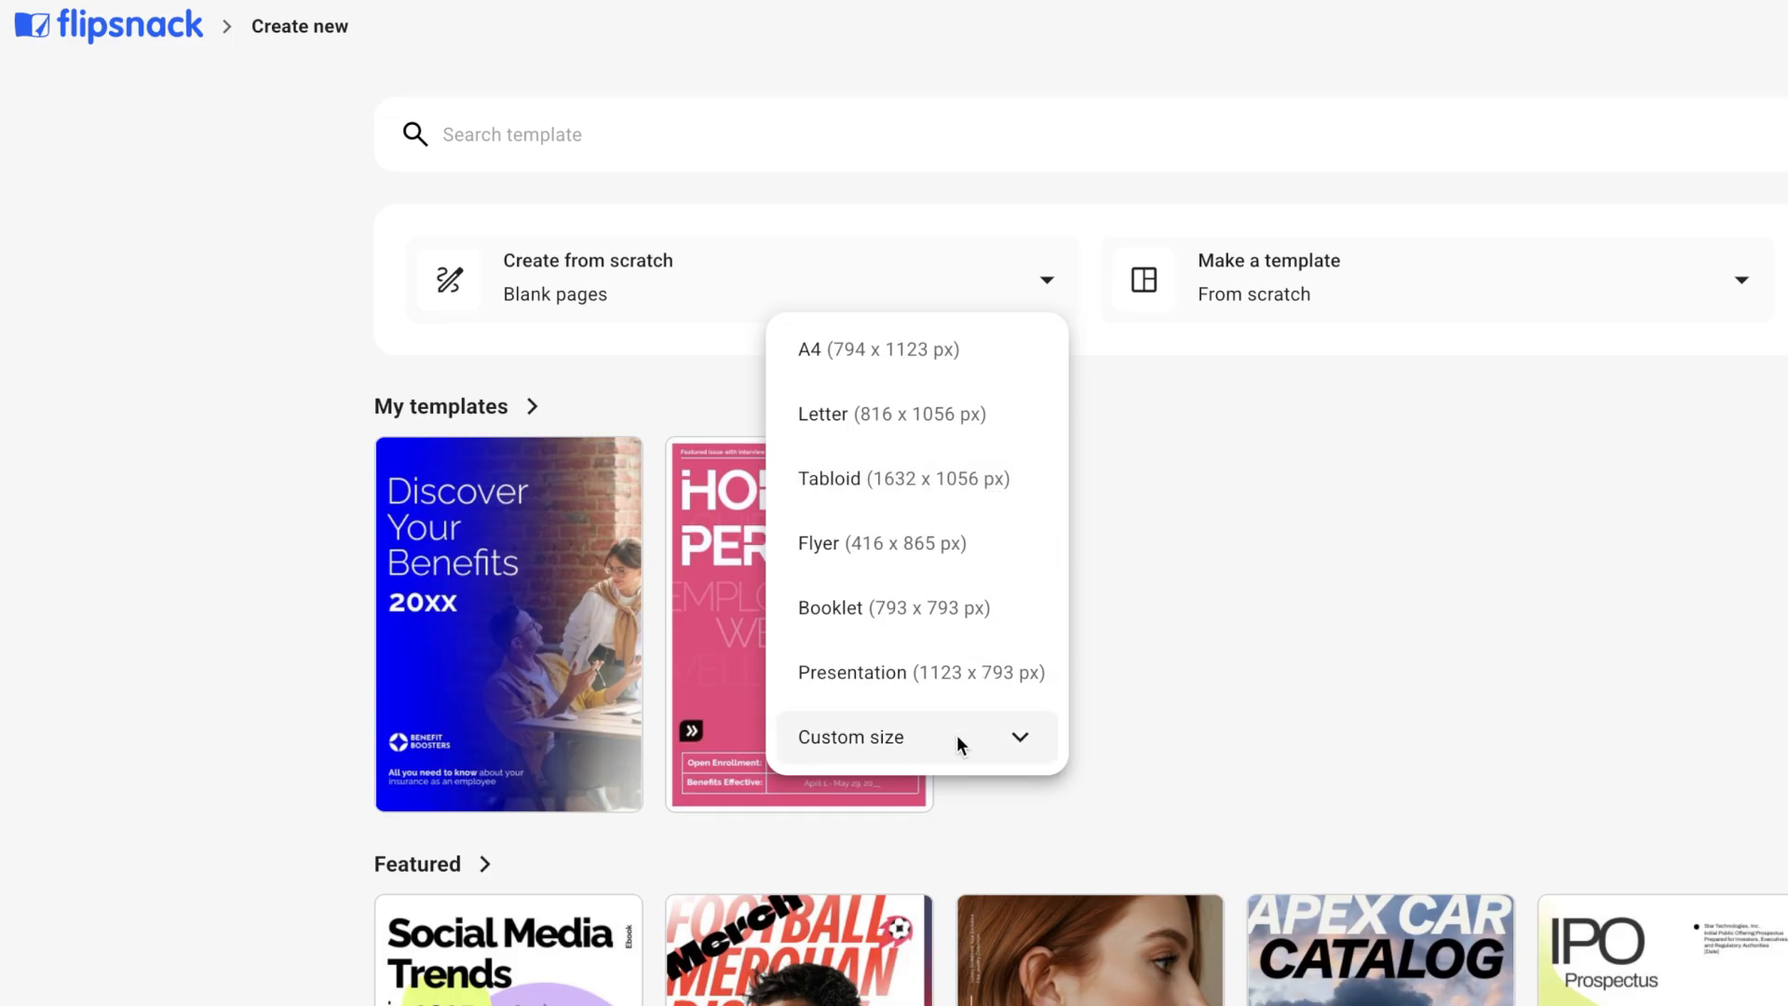
pyautogui.click(978, 745)
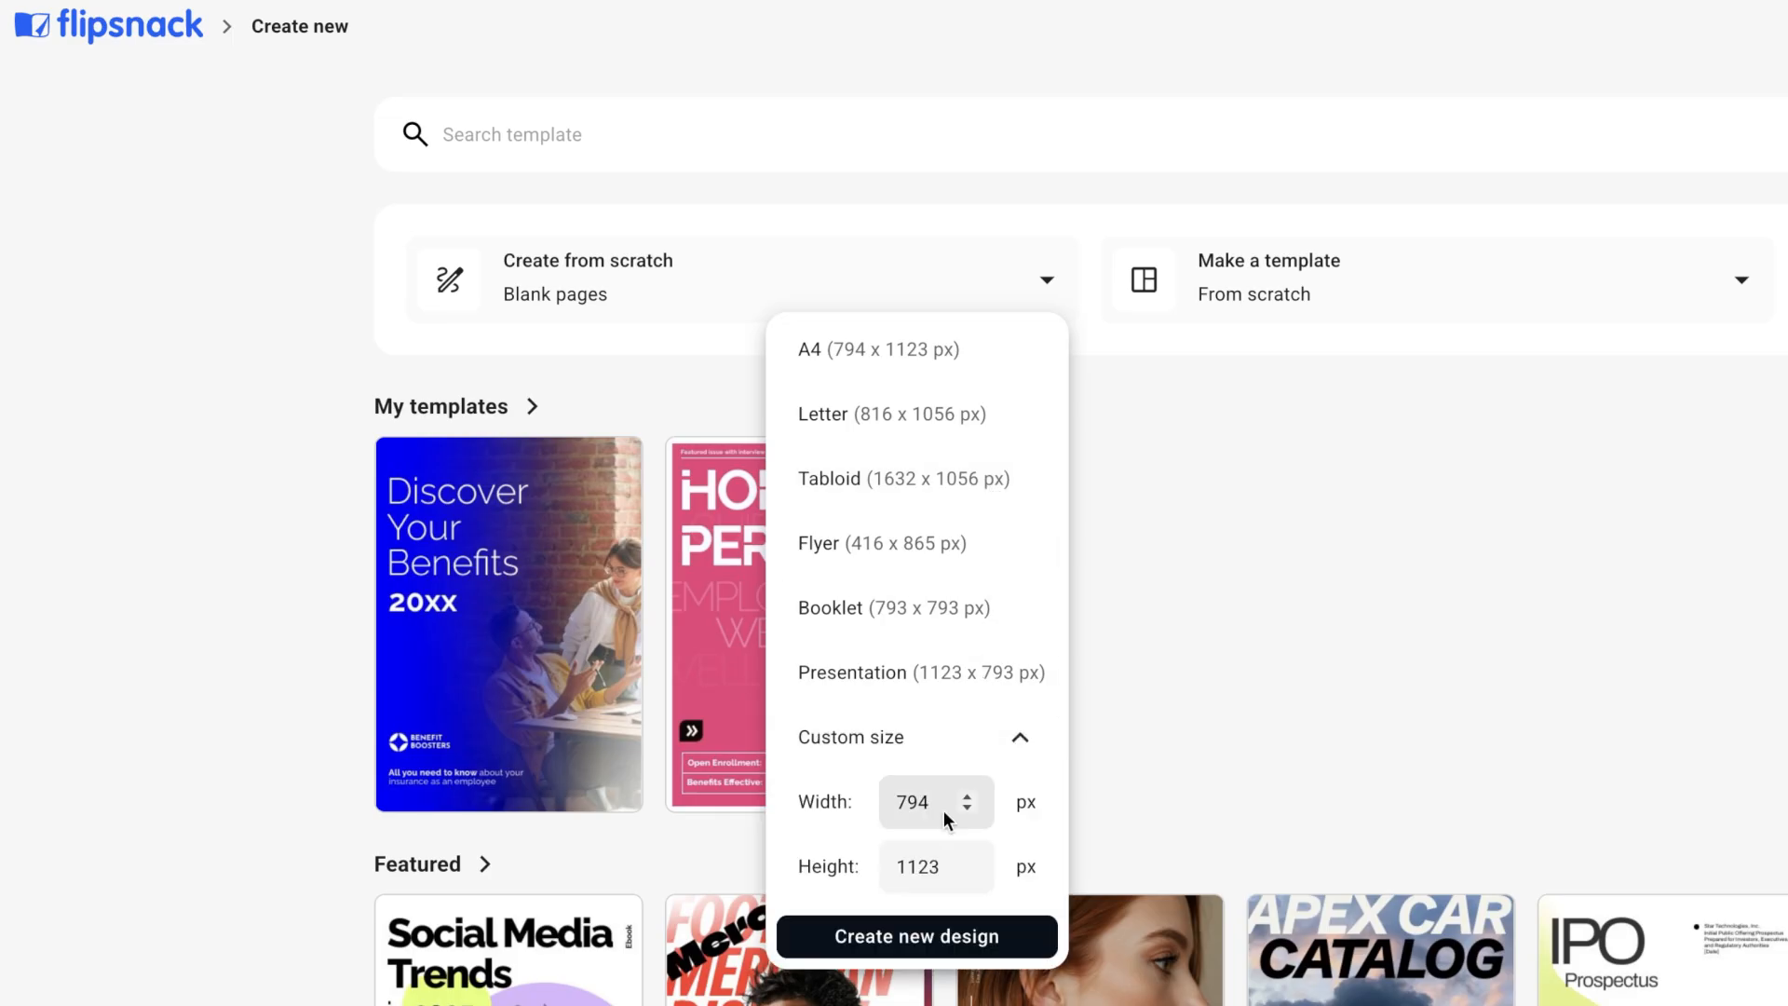
pyautogui.click(914, 934)
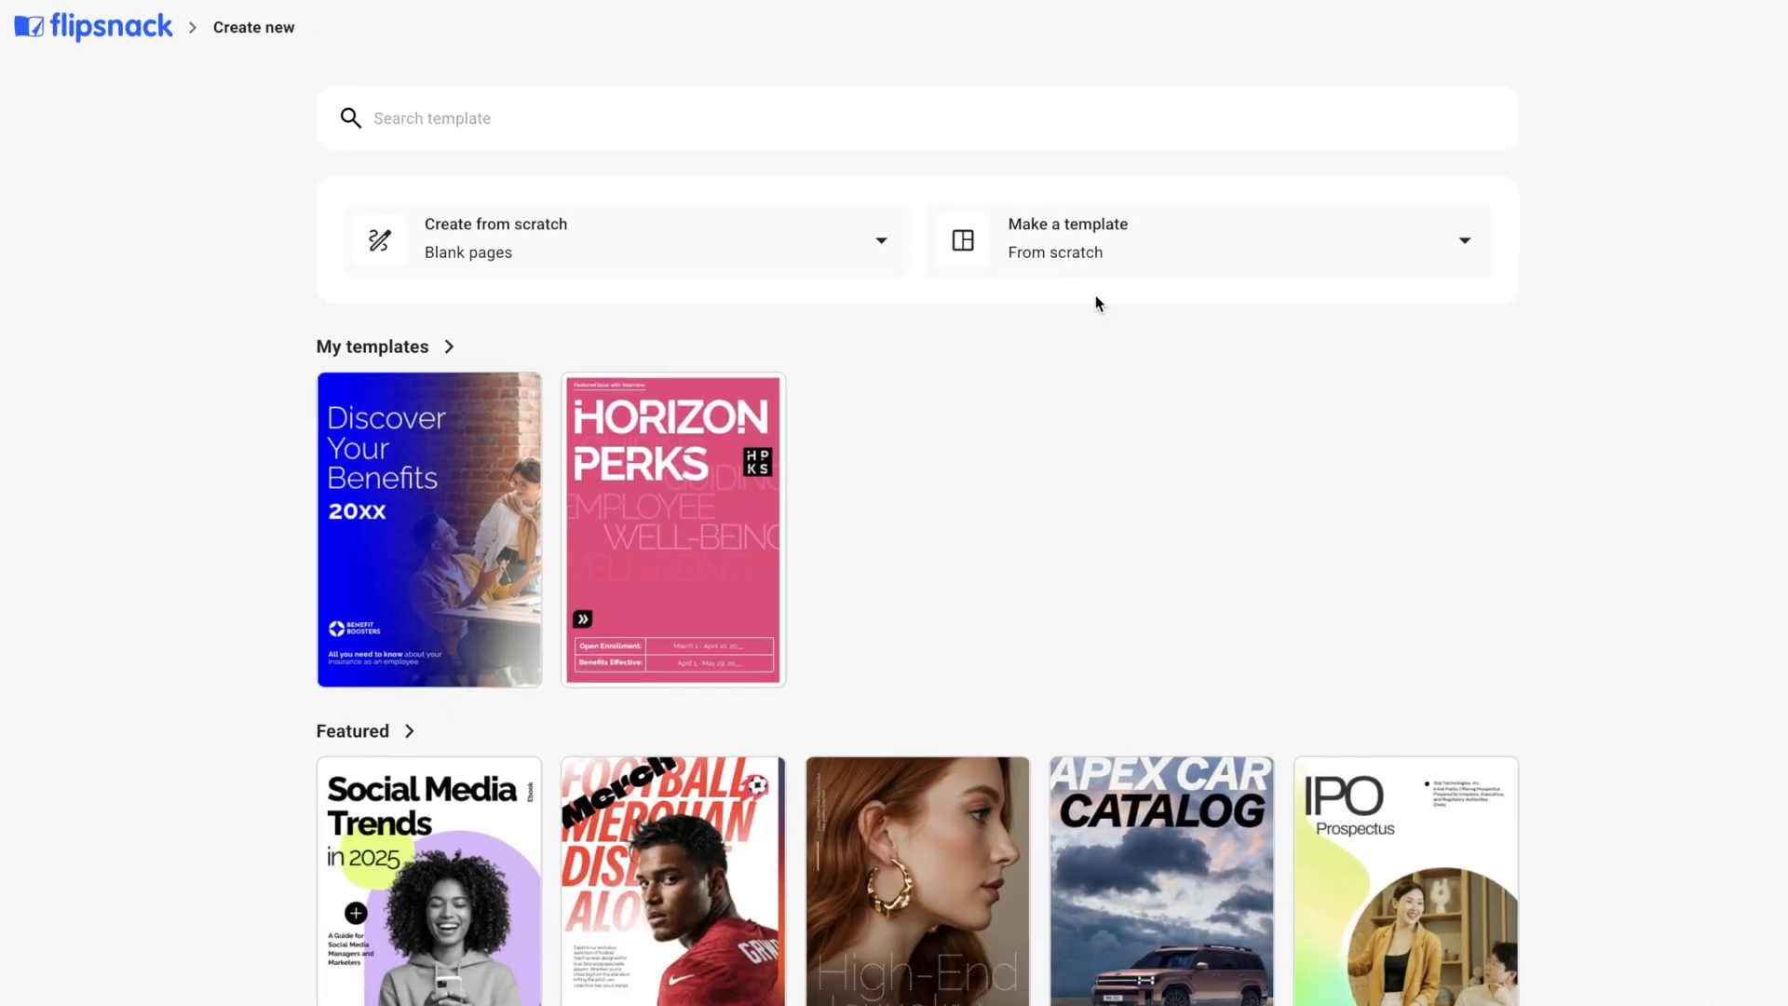
# Review the available sizes for making a template from scratch, including the custom size fields.
pyautogui.click(1137, 250)
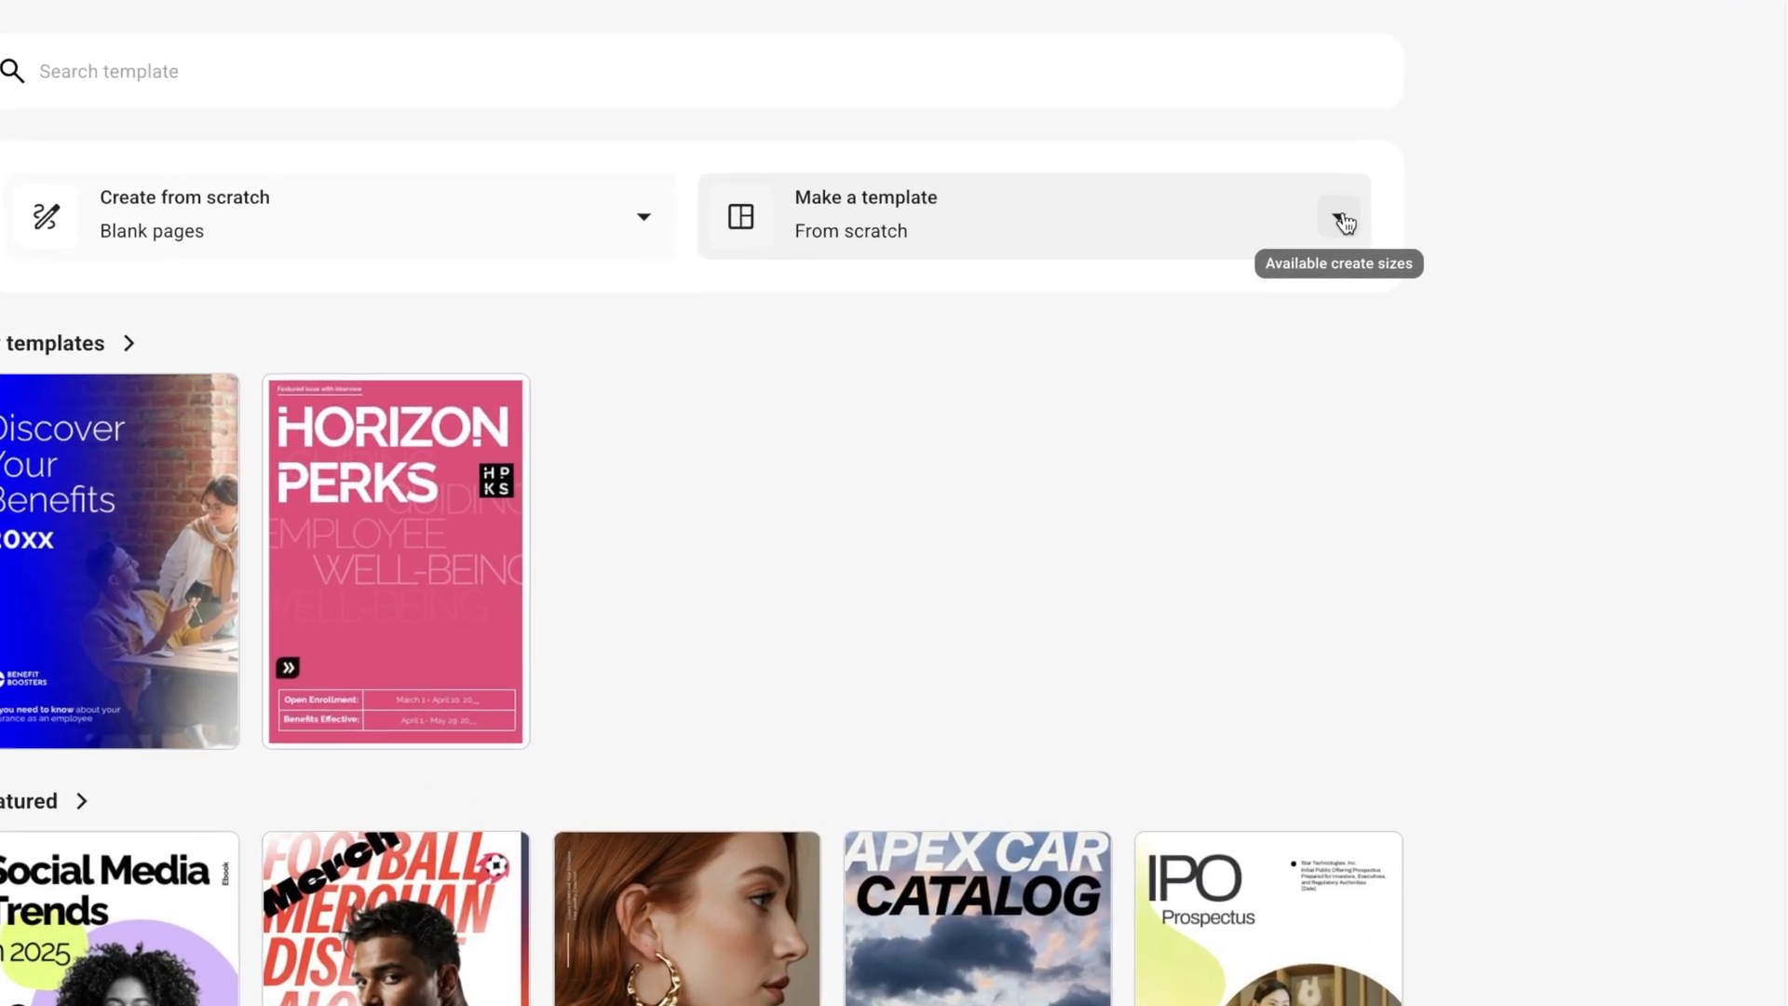
pyautogui.click(1342, 222)
pyautogui.click(1190, 680)
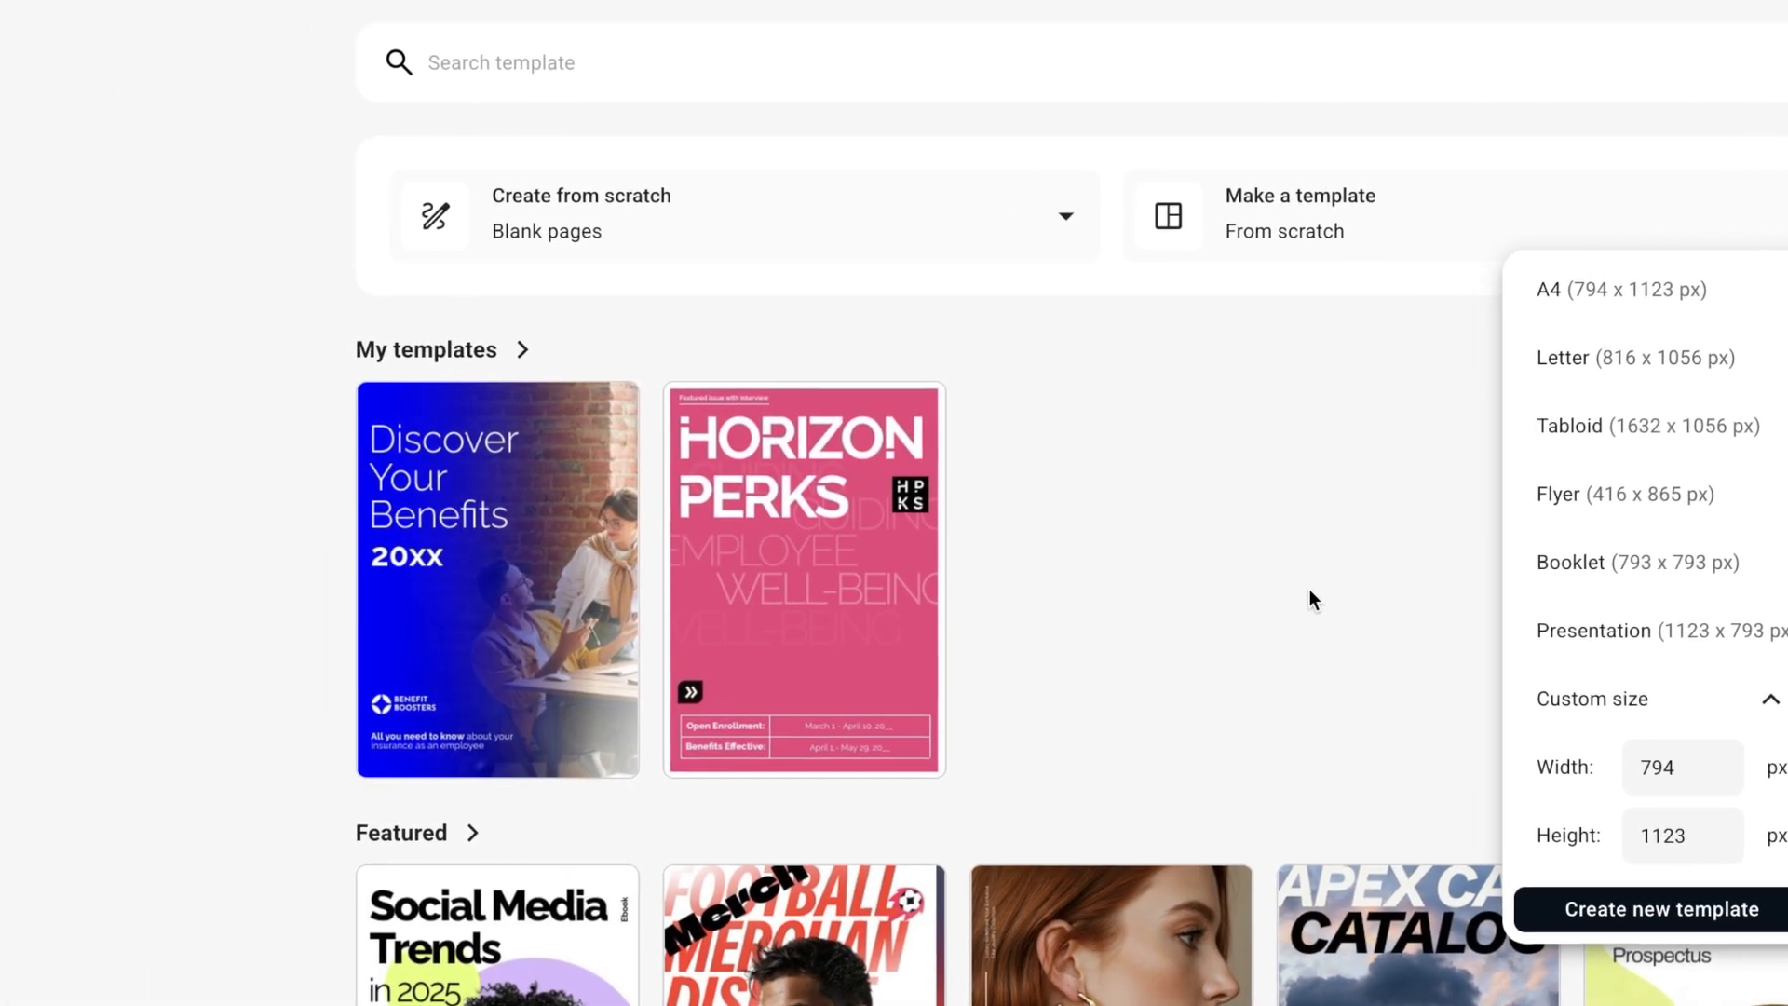
pyautogui.click(1308, 585)
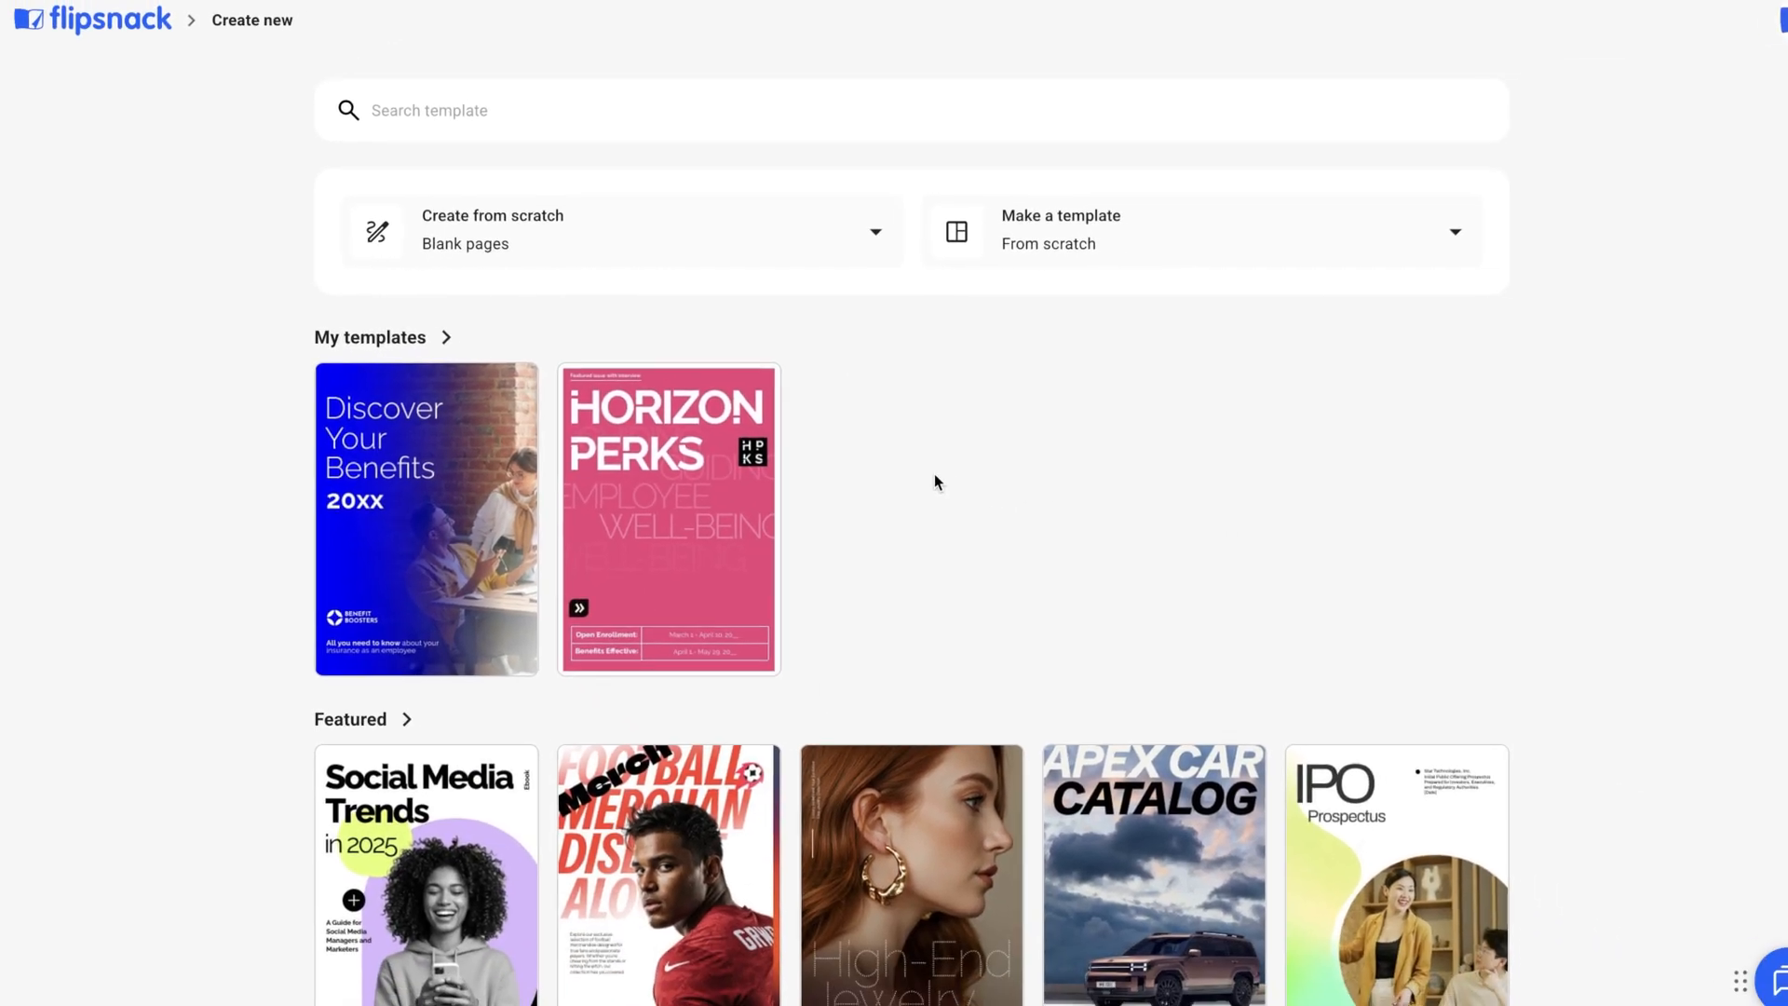
# Browse the featured templates and preview the pages of the Interactive Car Catalog Example.
pyautogui.scroll(-6, 902, 527)
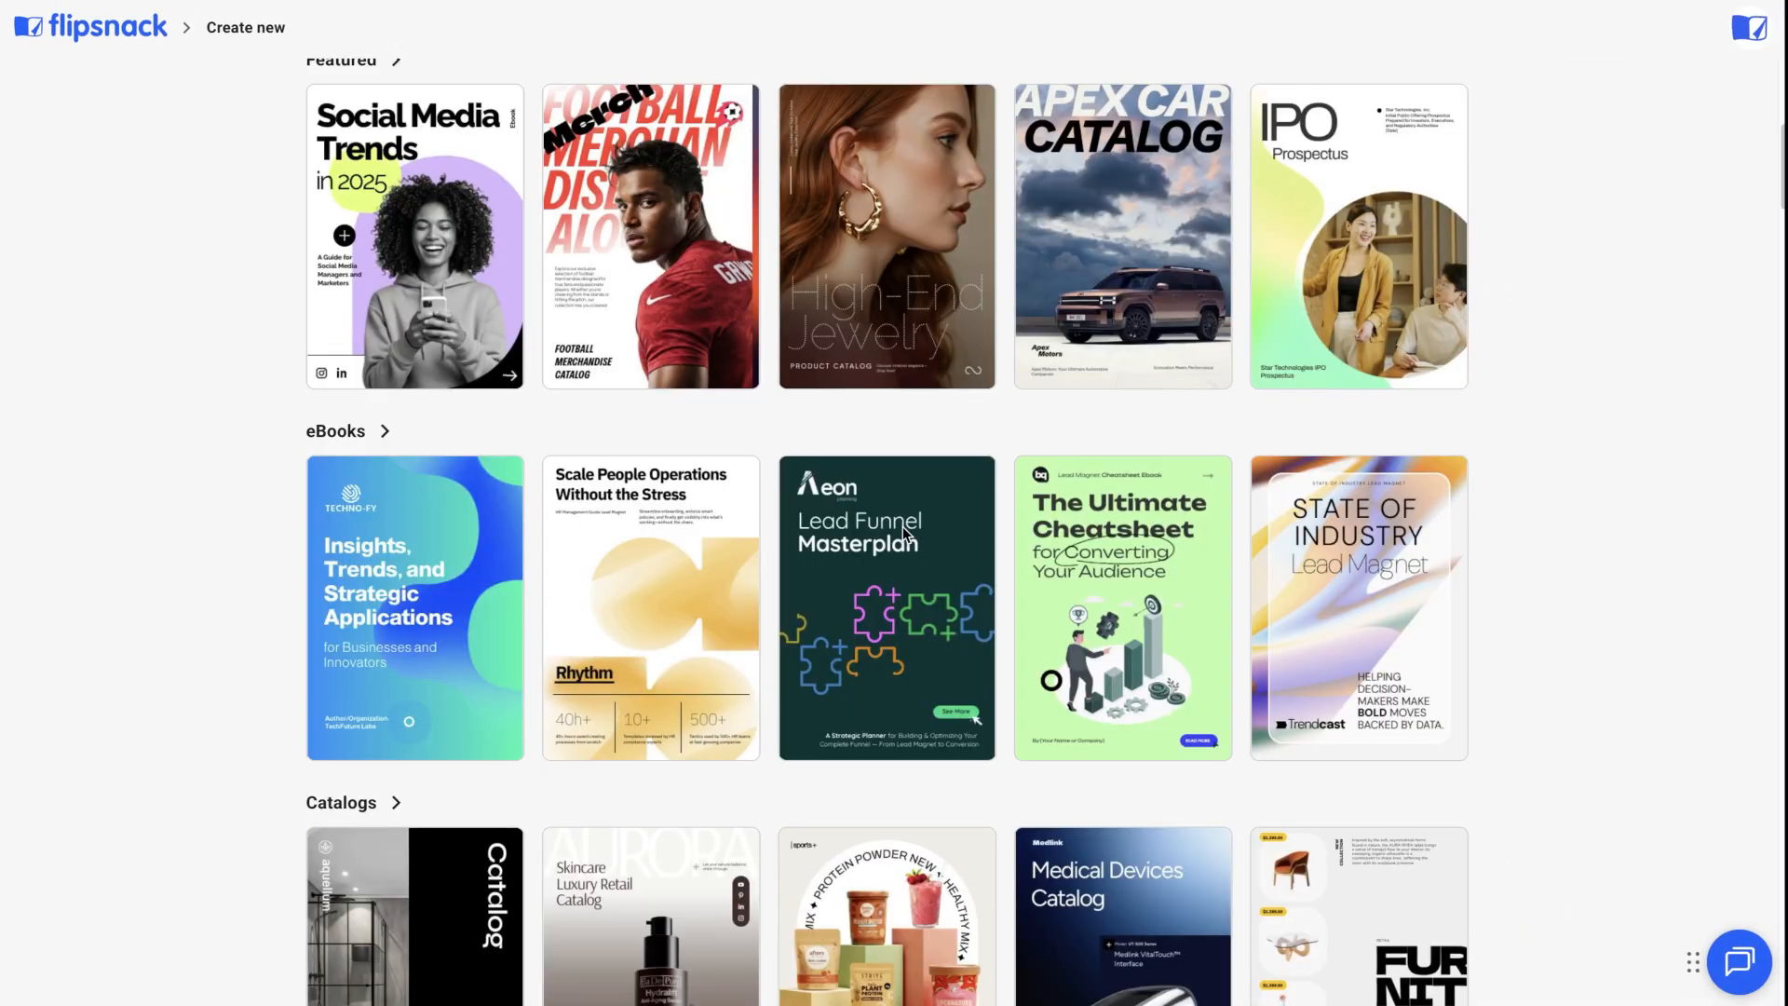
pyautogui.scroll(3, 902, 527)
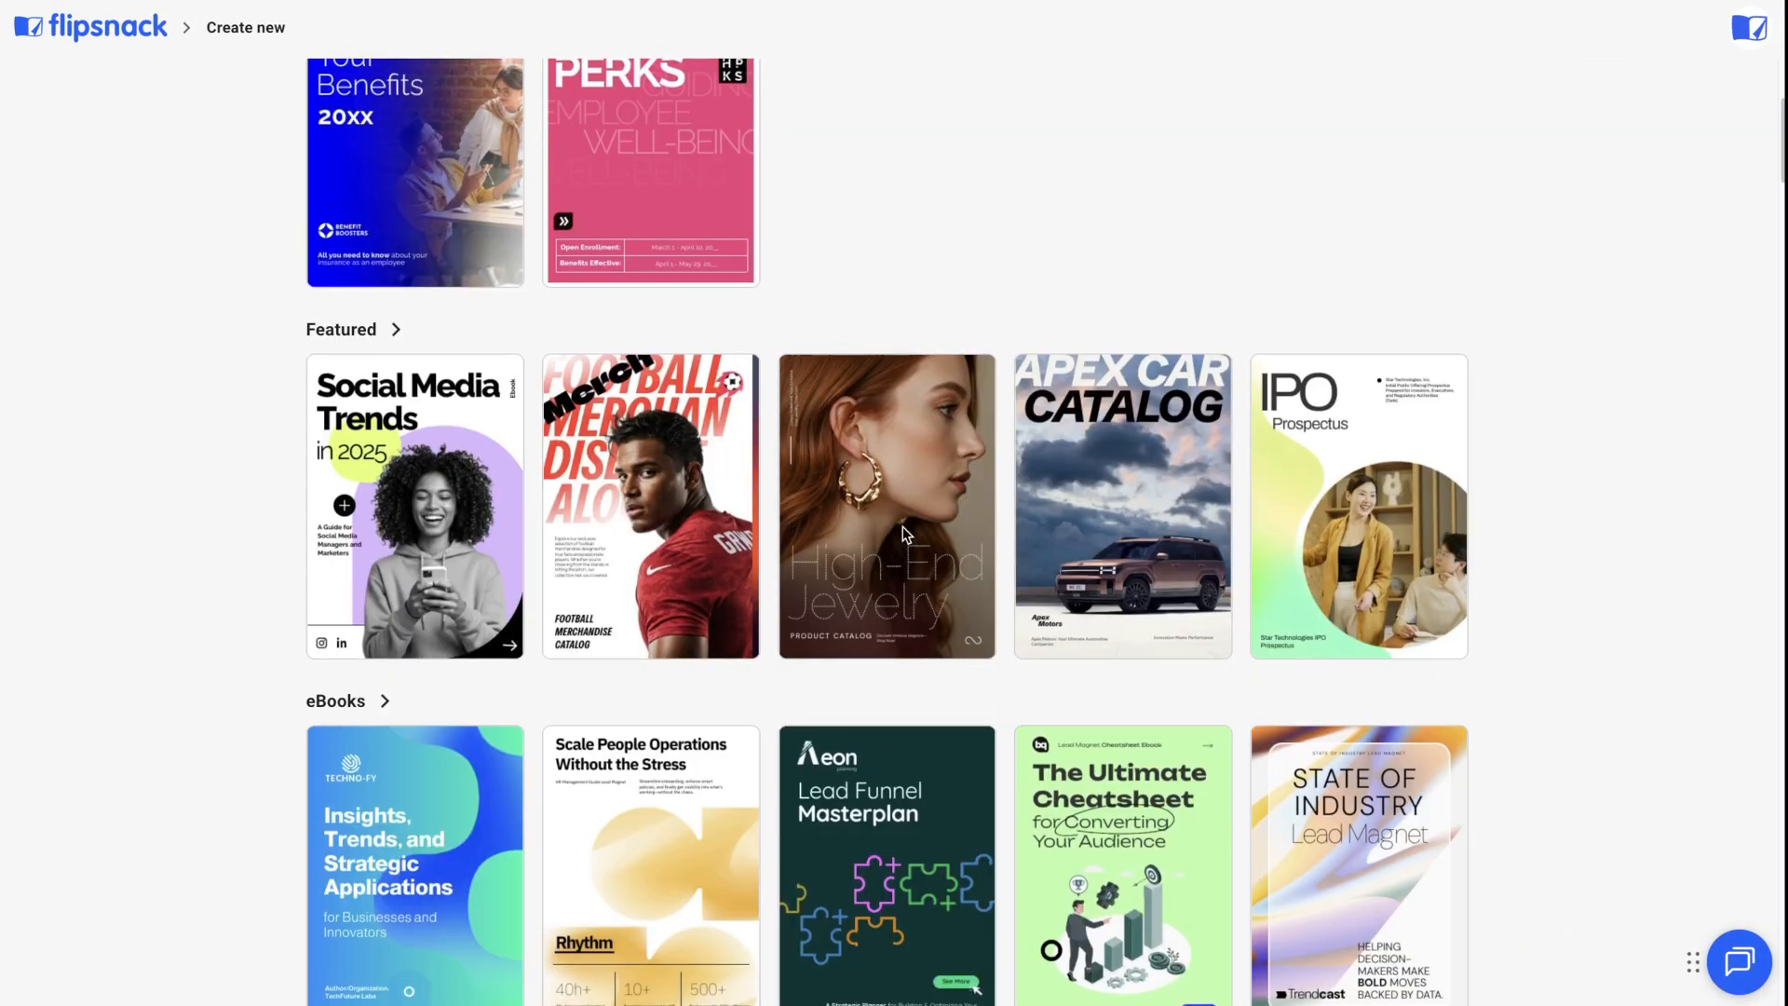
pyautogui.scroll(-2, 686, 378)
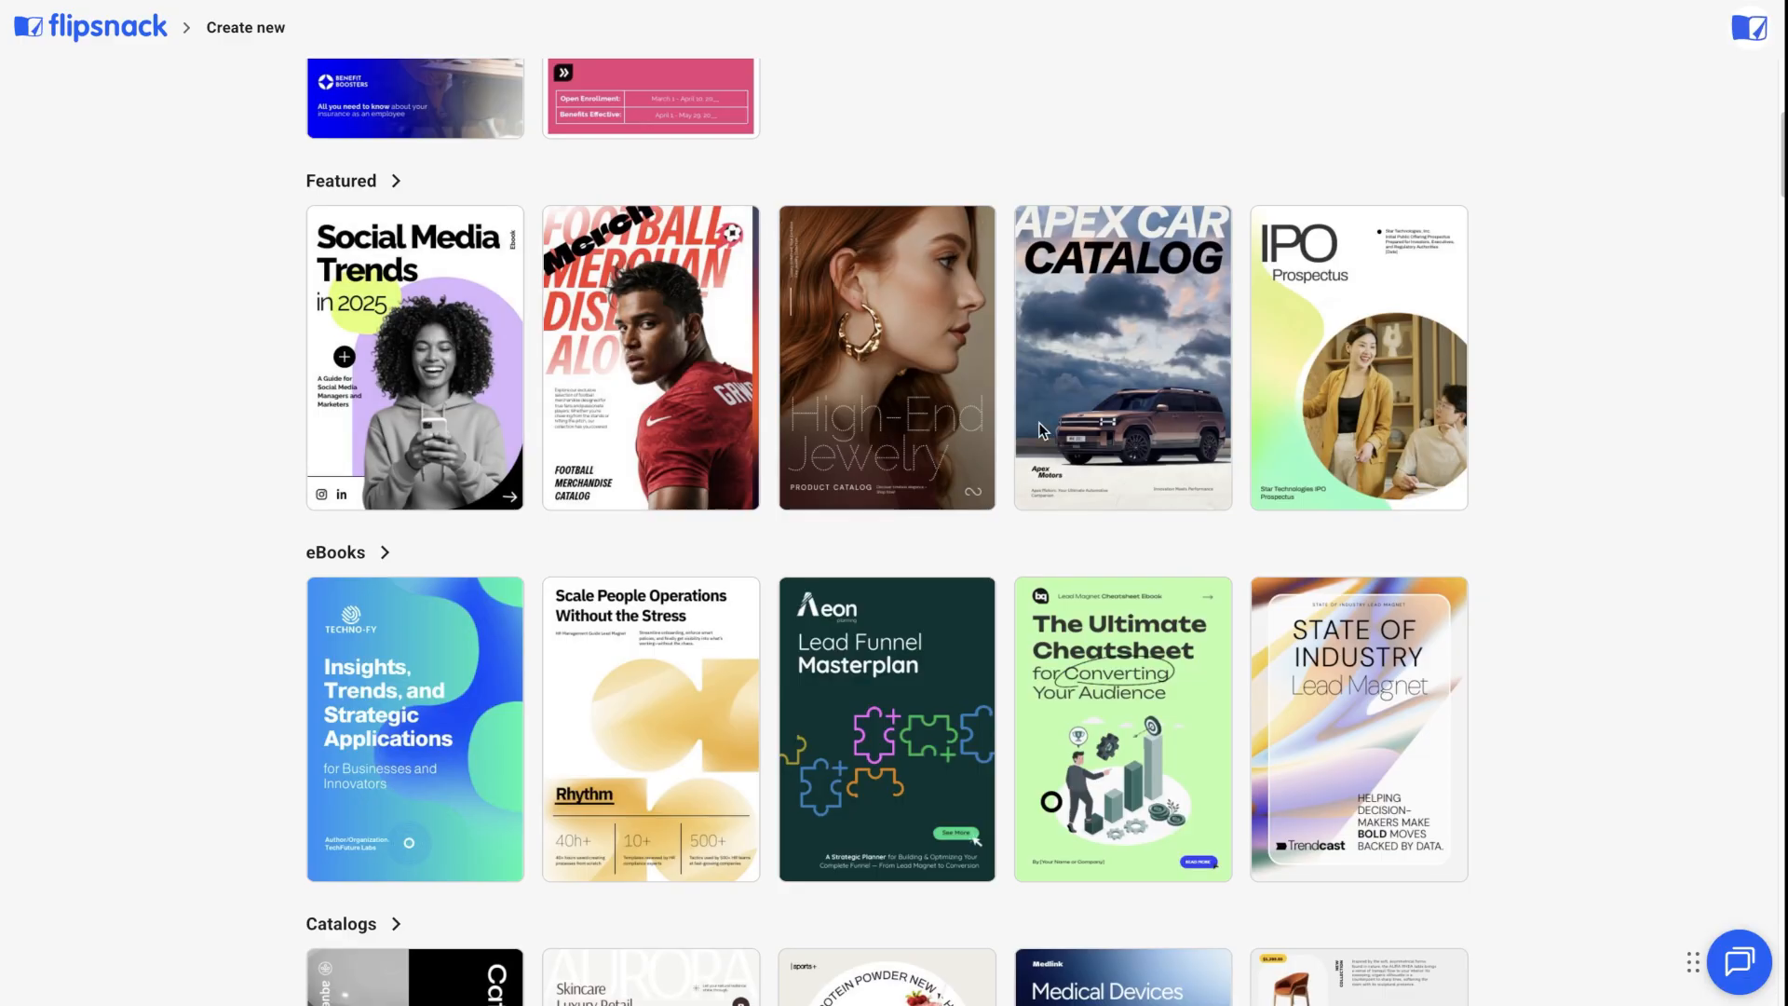
pyautogui.click(1074, 424)
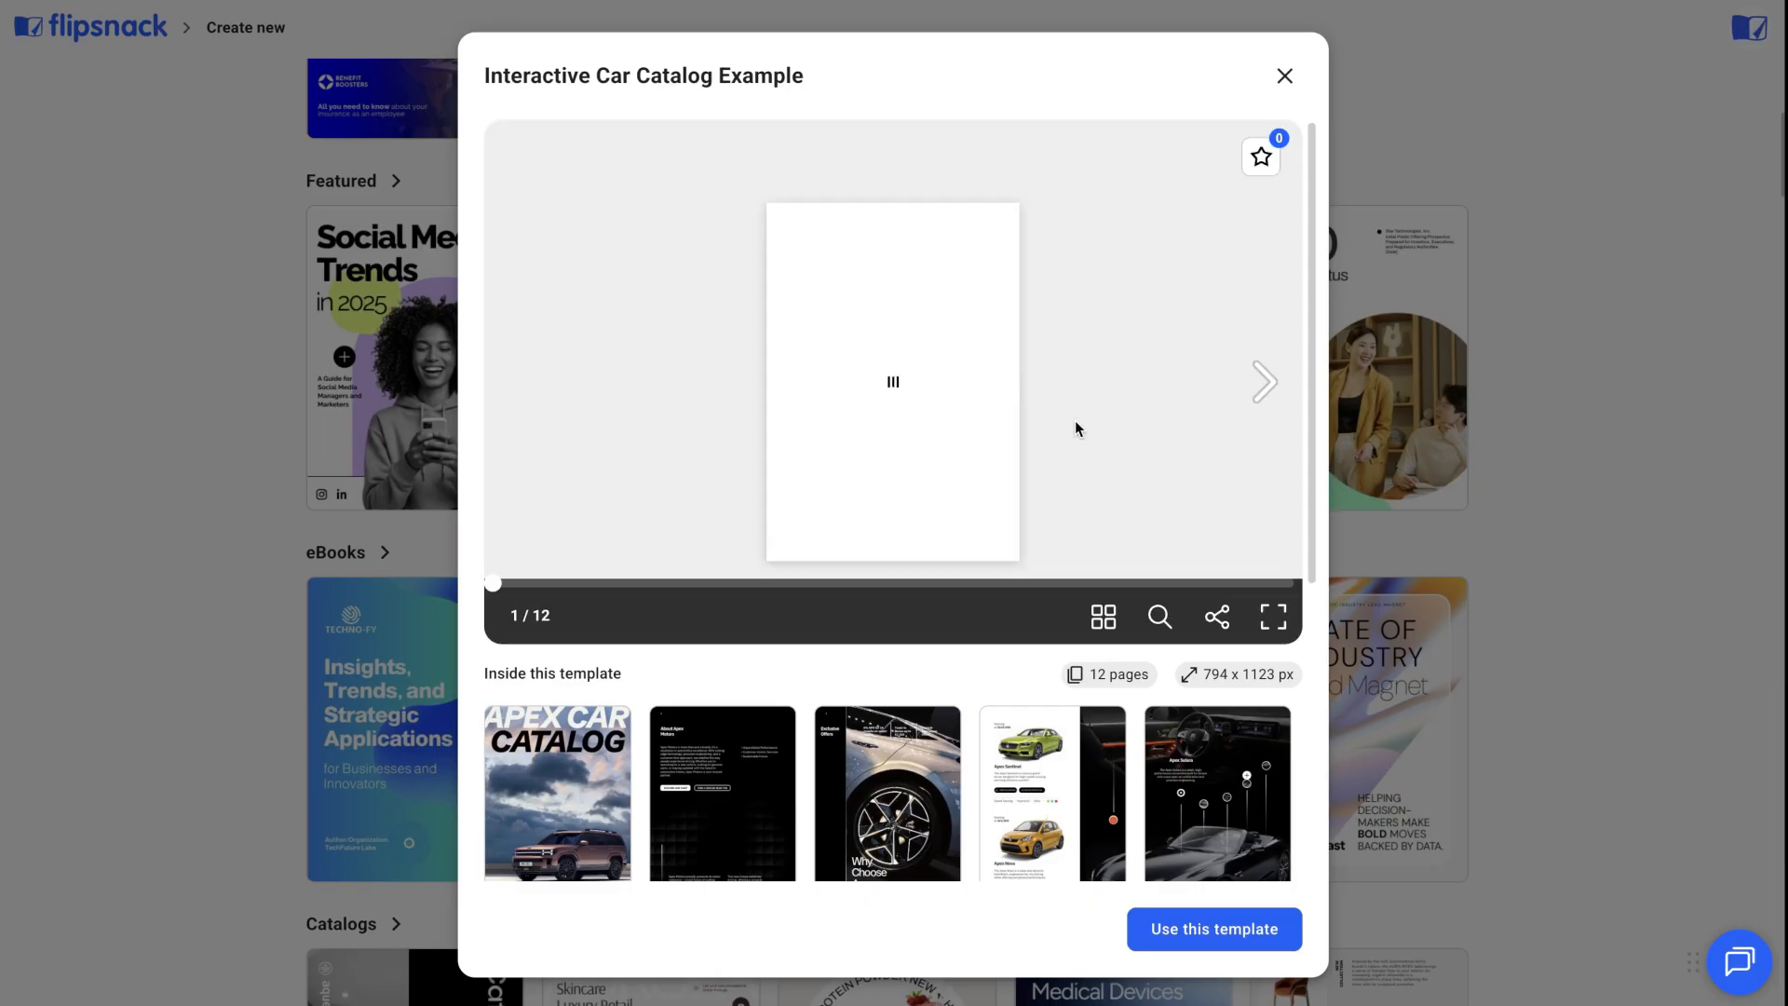
pyautogui.click(1263, 382)
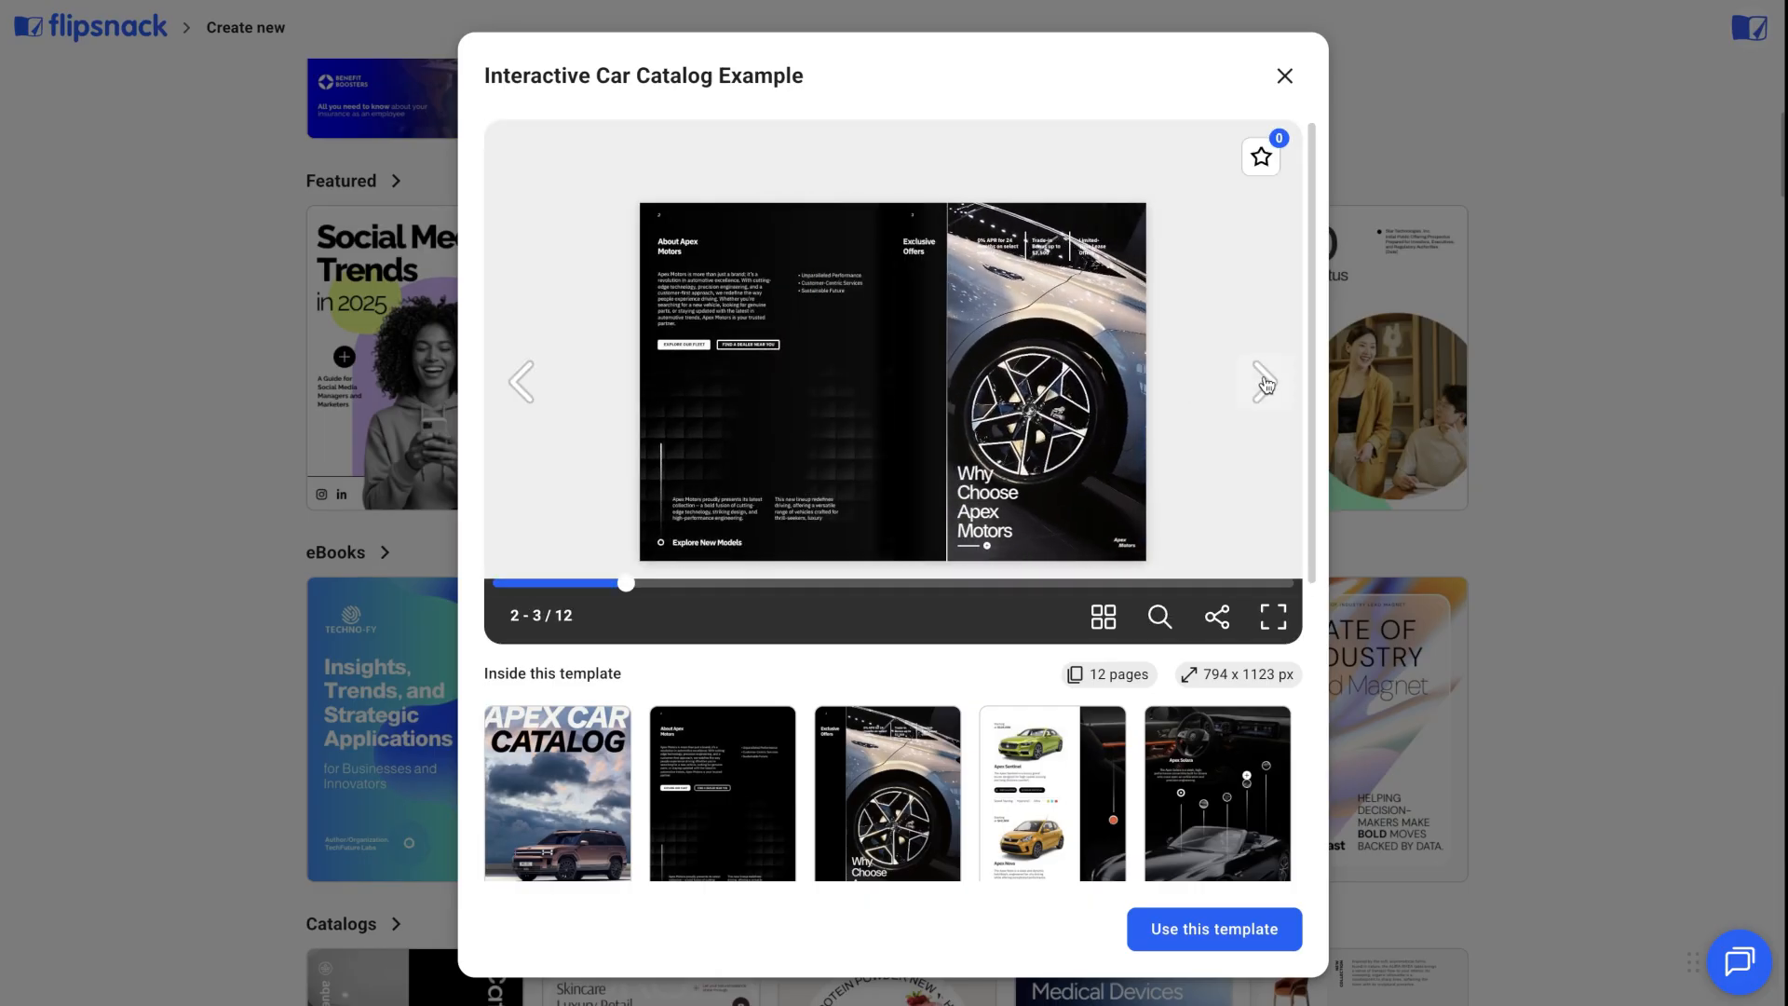
pyautogui.click(1264, 382)
pyautogui.scroll(-4, 577, 422)
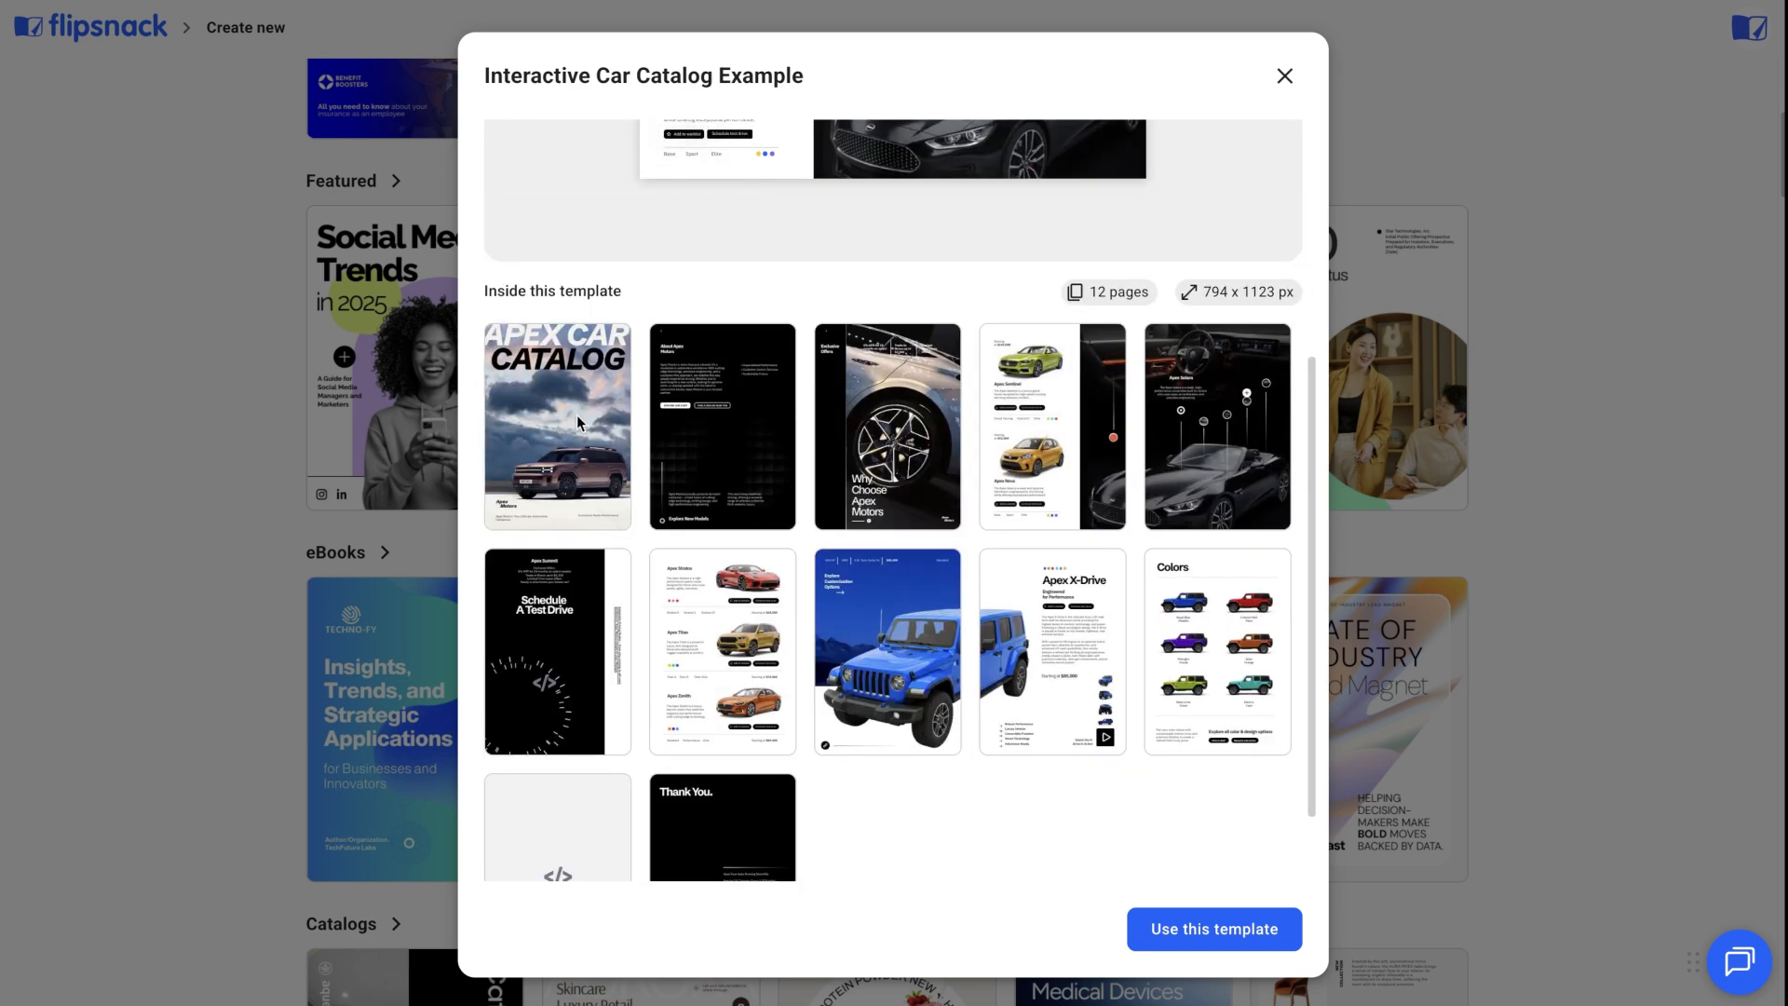
pyautogui.scroll(-2, 1109, 471)
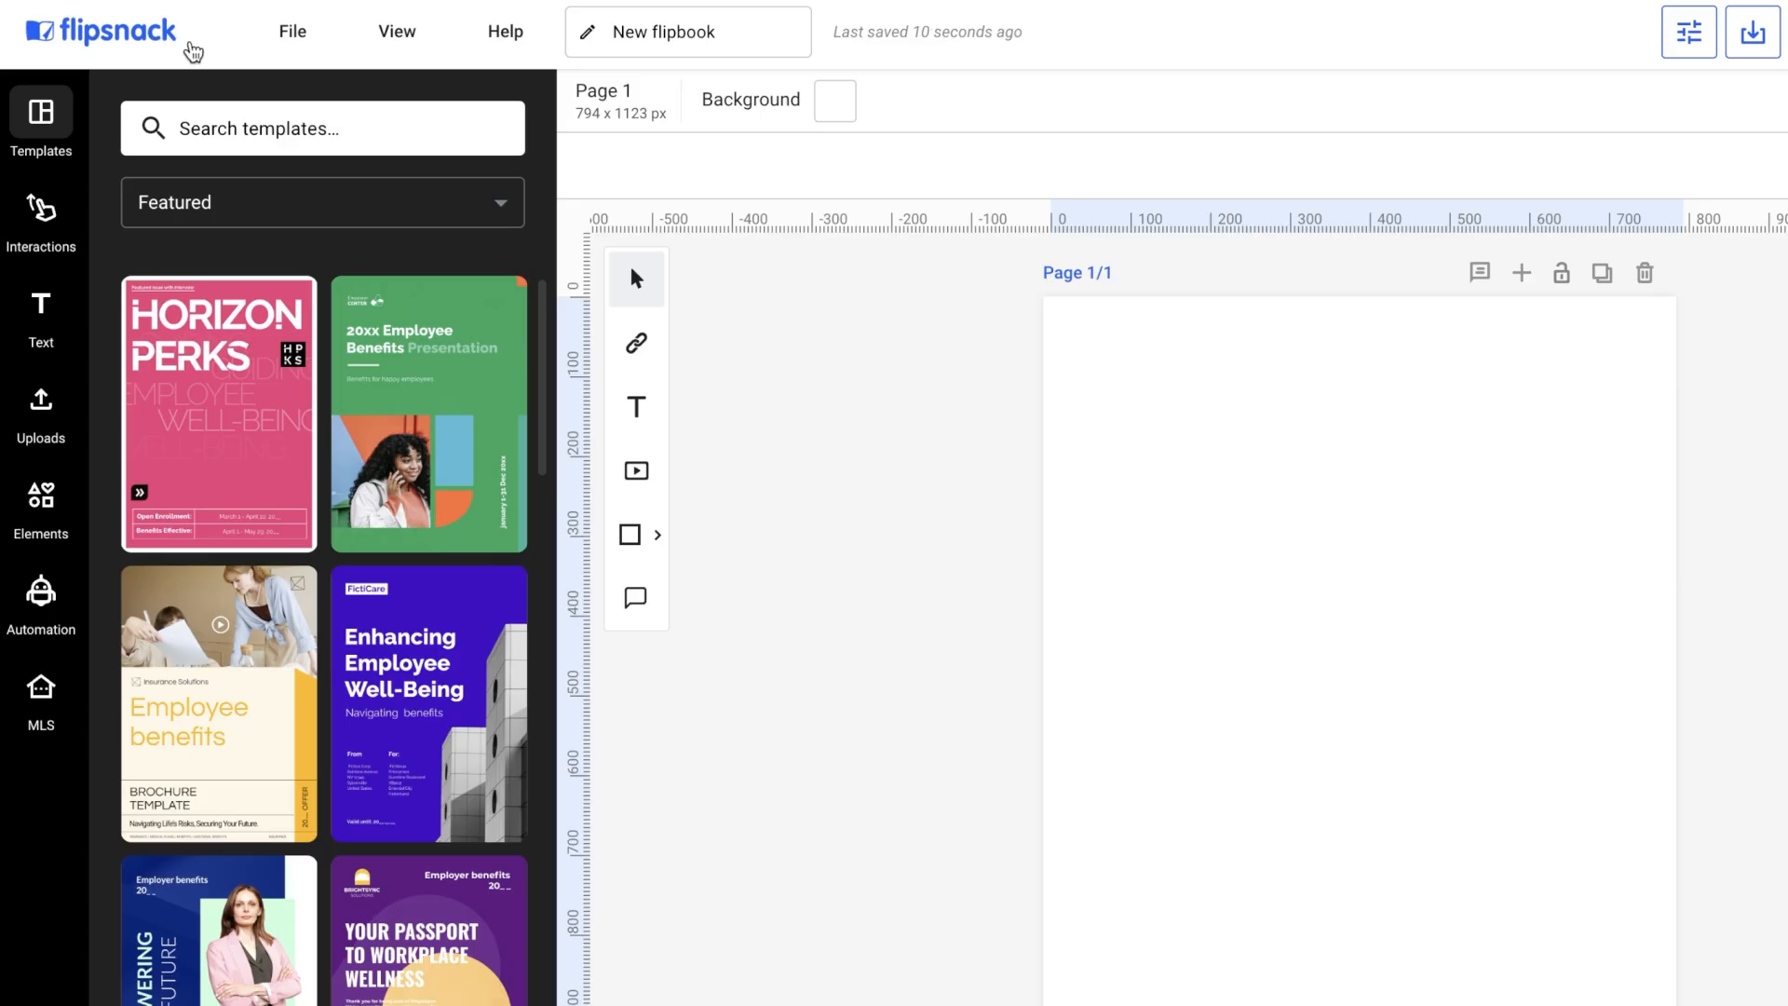
# Open the flipbook settings and switch the page layout to Double.
pyautogui.click(314, 46)
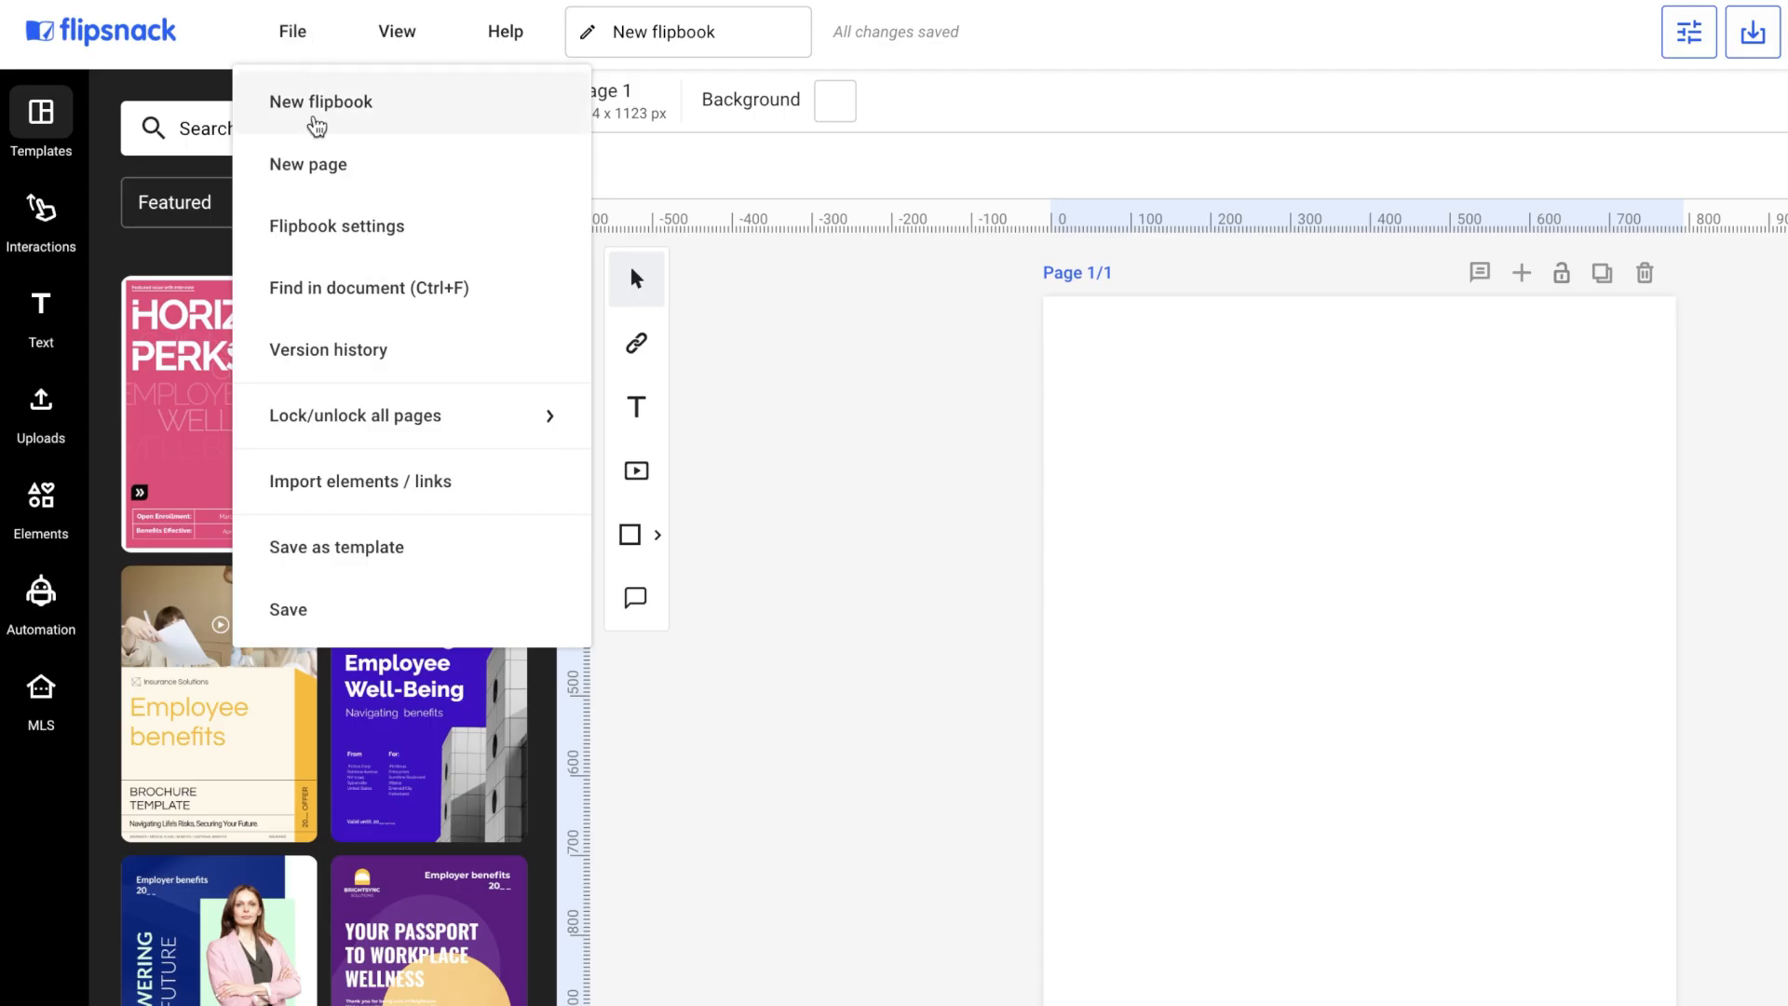
pyautogui.moveTo(361, 396)
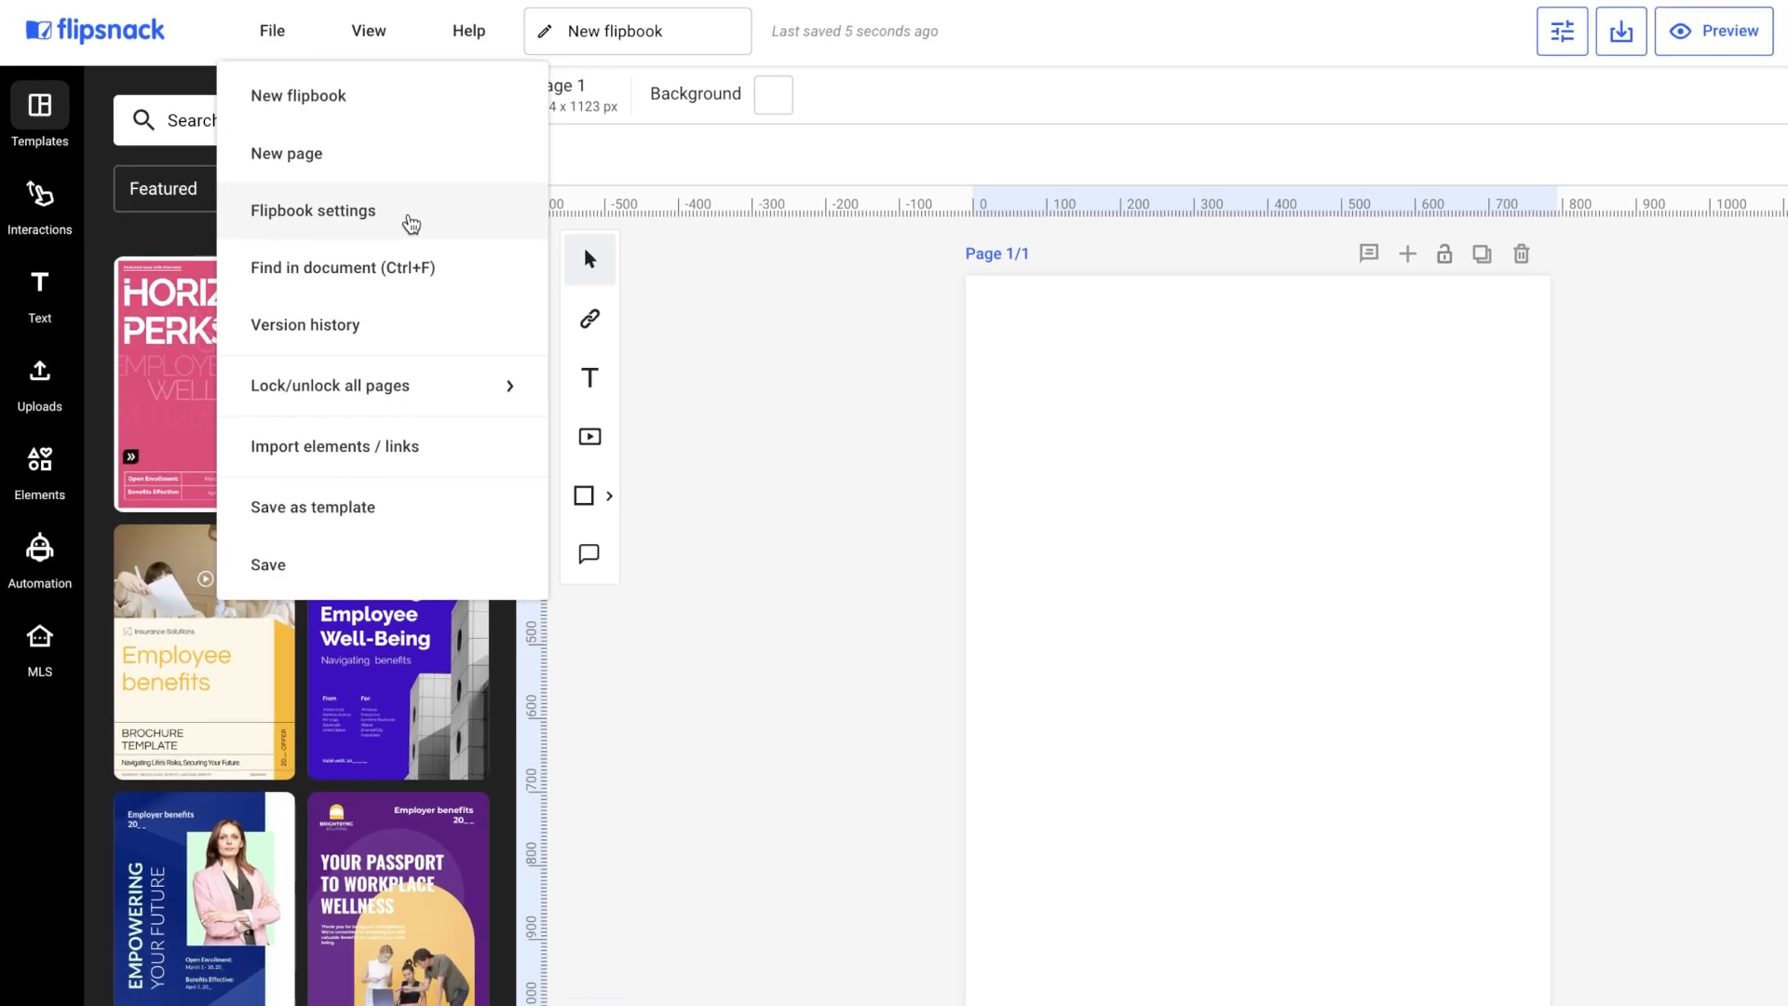
pyautogui.click(411, 223)
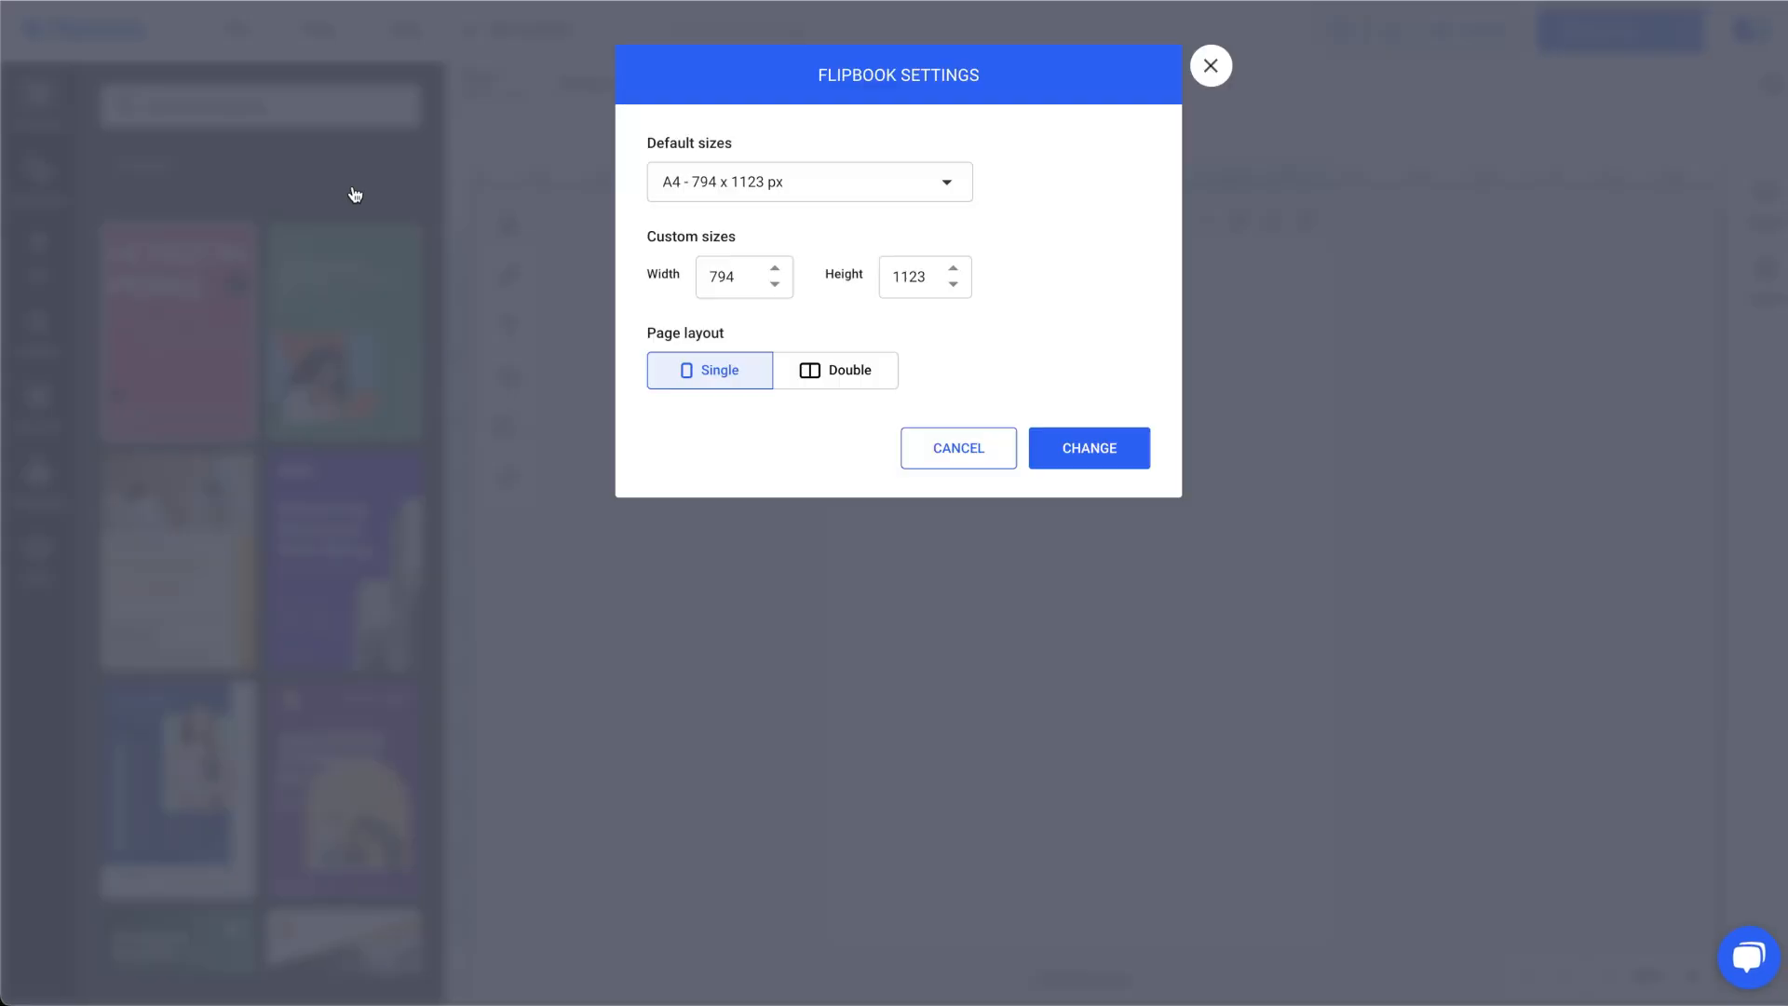
pyautogui.click(885, 200)
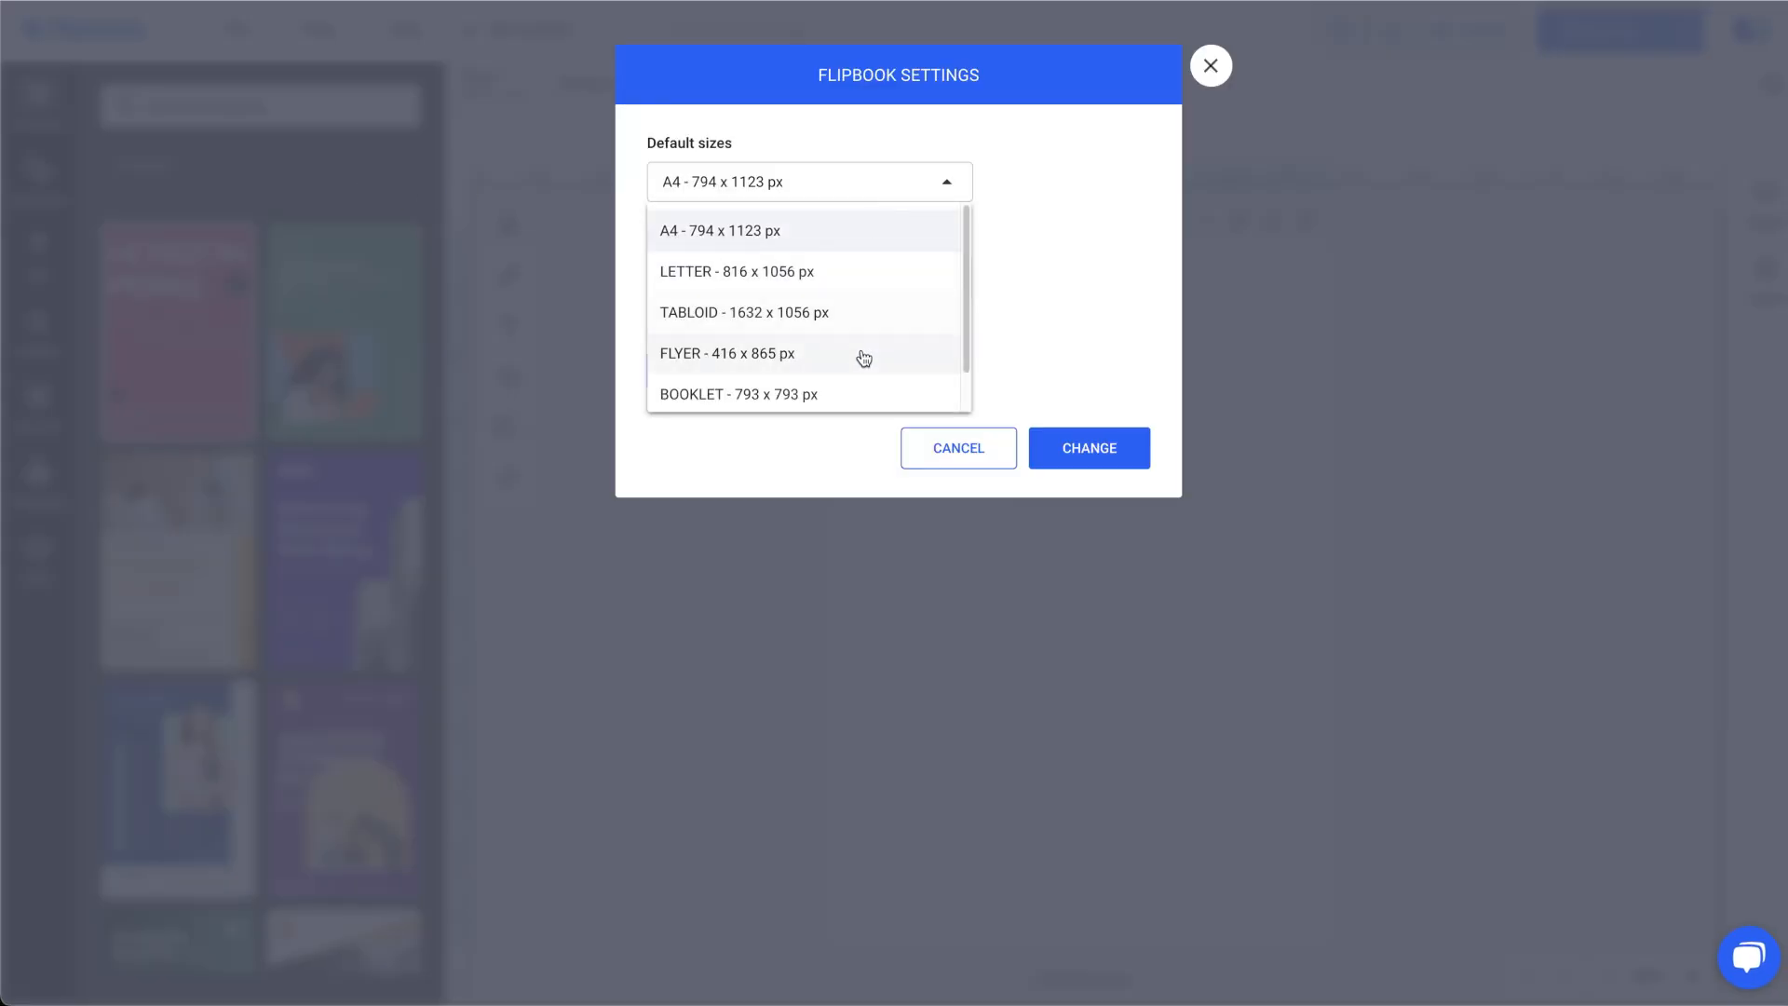
pyautogui.click(842, 188)
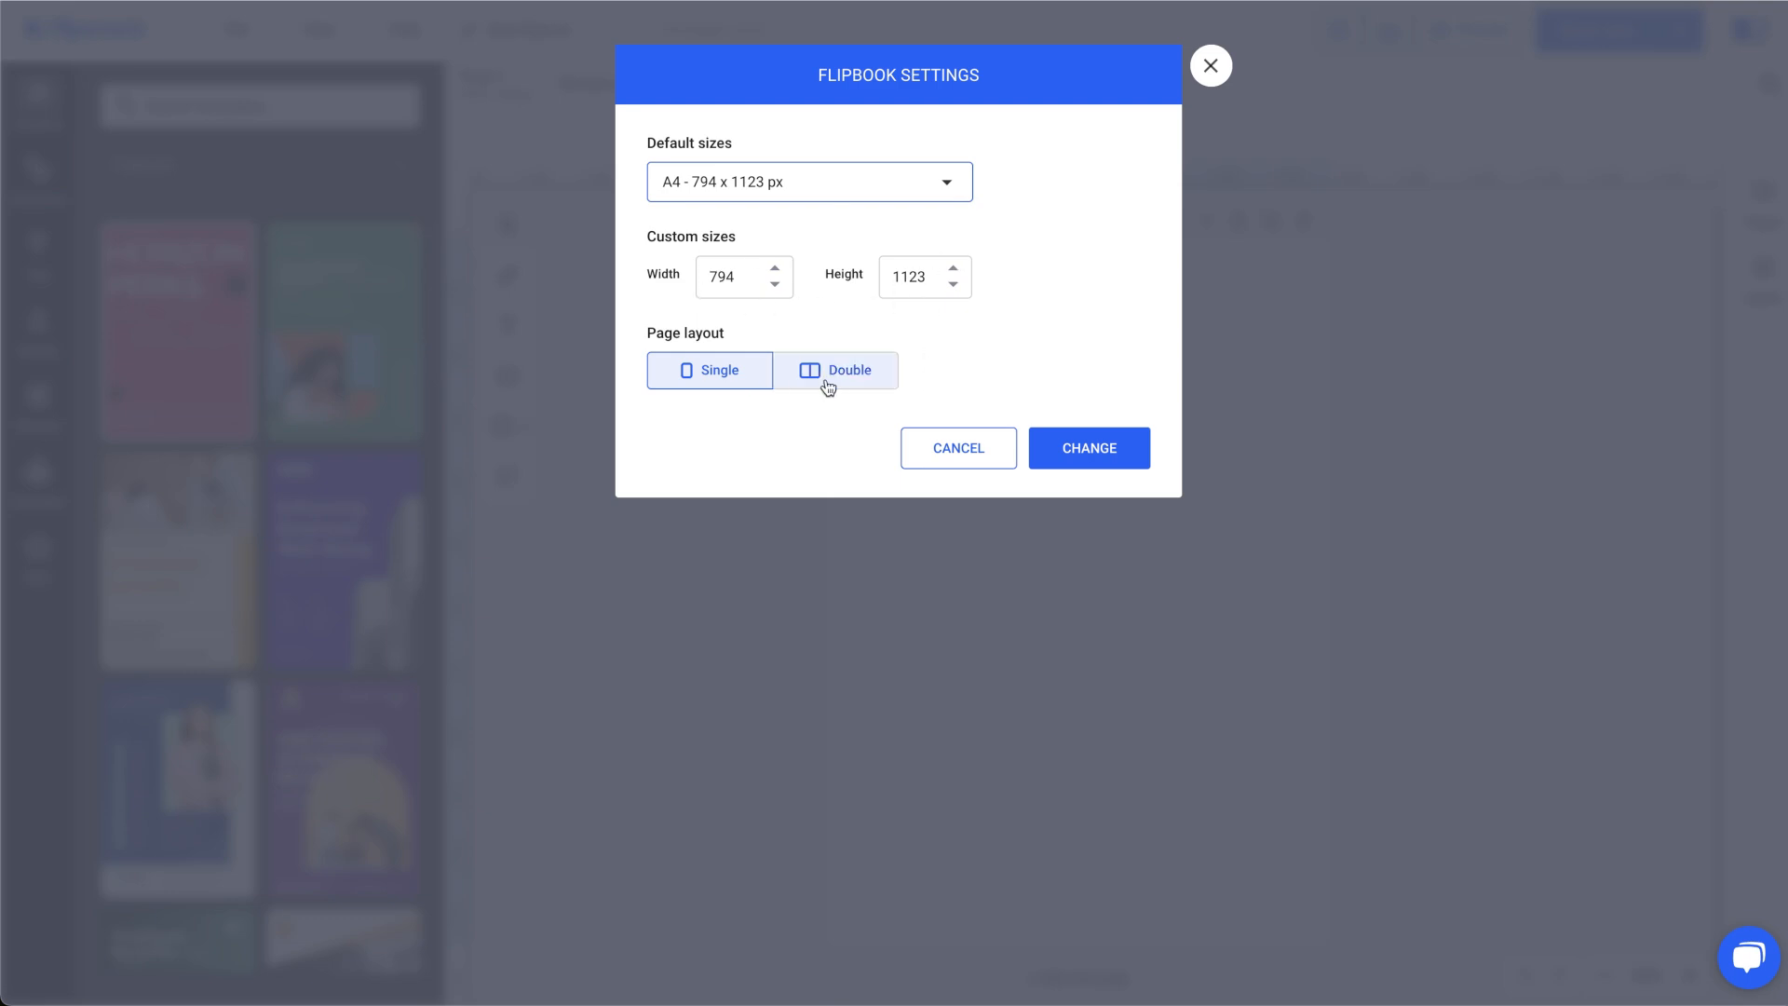
pyautogui.click(859, 387)
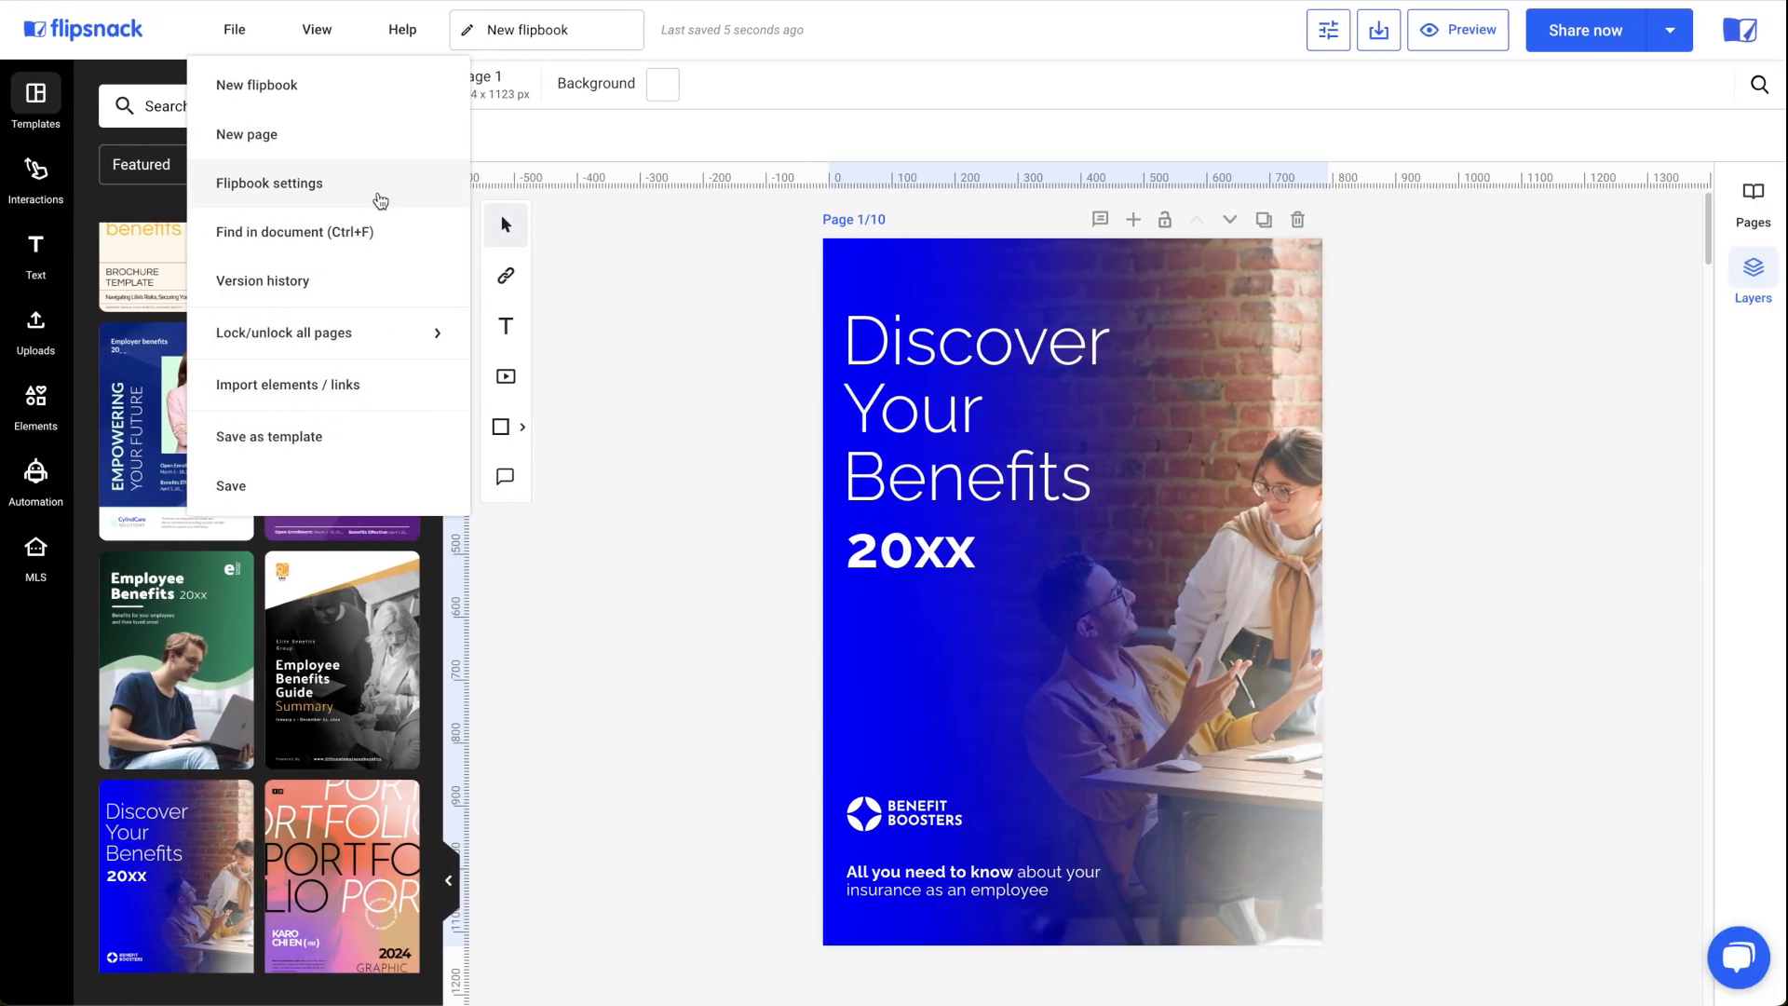
# Change the flipbook's default size to LETTER - 816 x 1056 px in the flipbook settings.
pyautogui.click(380, 201)
pyautogui.click(823, 194)
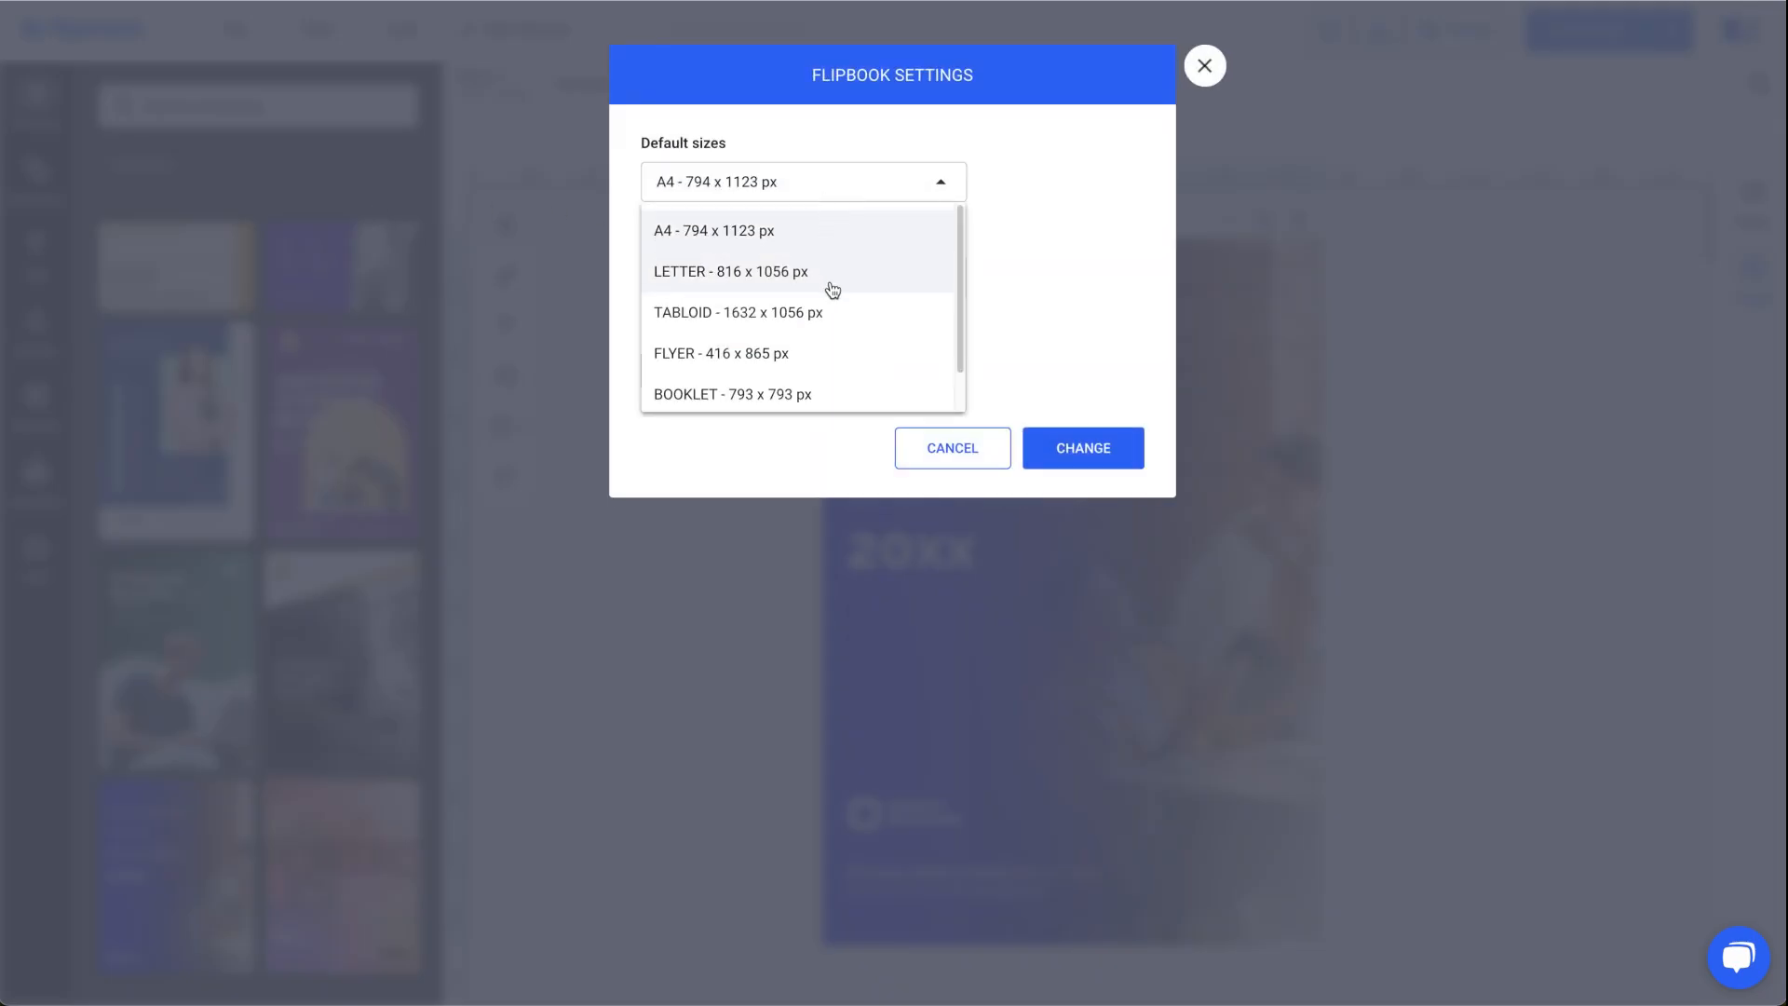
pyautogui.click(831, 289)
pyautogui.click(1073, 459)
# Resize the cover photo to about 1048 × 1307 px so it fills the page.
pyautogui.click(1013, 464)
pyautogui.keyDown('shift'); pyautogui.click(917, 551); pyautogui.keyUp('shift')
pyautogui.keyDown('shift'); pyautogui.click(898, 814); pyautogui.keyUp('shift')
pyautogui.keyDown('shift'); pyautogui.click(899, 874); pyautogui.keyUp('shift')
pyautogui.moveTo(916, 821); pyautogui.dragTo(935, 786)
pyautogui.click(1322, 341)
pyautogui.moveTo(1396, 180); pyautogui.dragTo(1418, 152)
pyautogui.moveTo(1372, 287); pyautogui.dragTo(1354, 273)
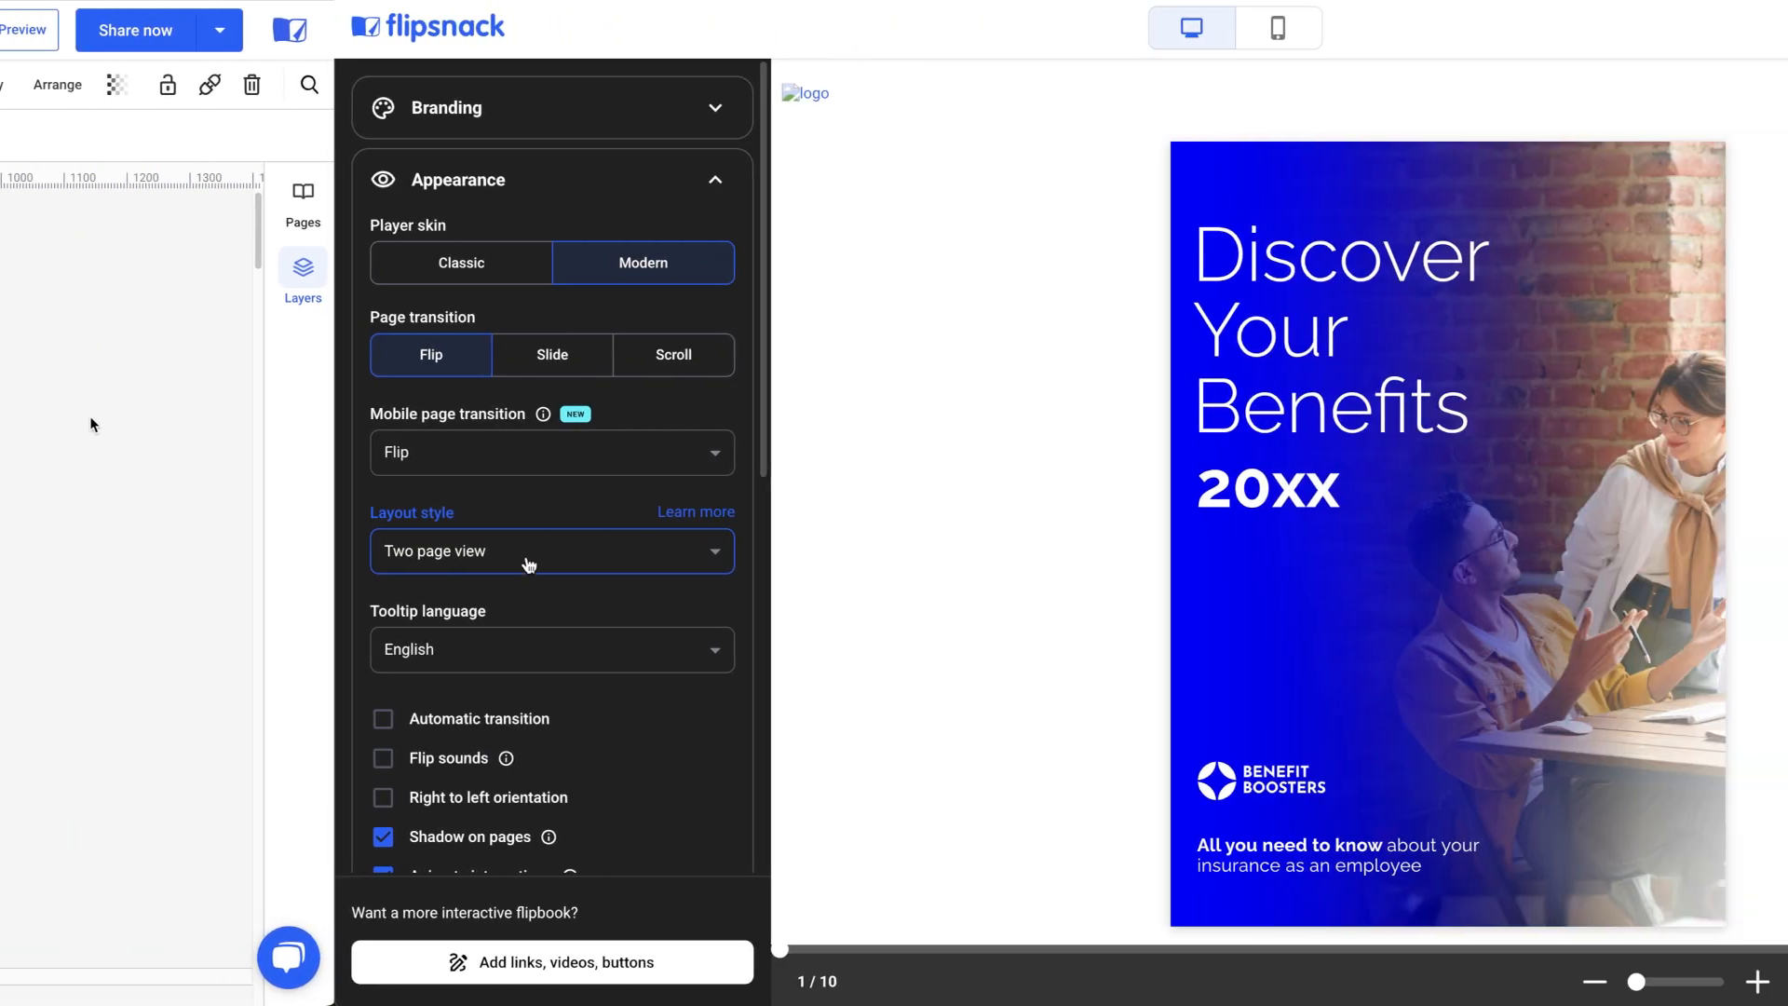
# Open the layout style options in the flipbook preview.
pyautogui.click(191, 555)
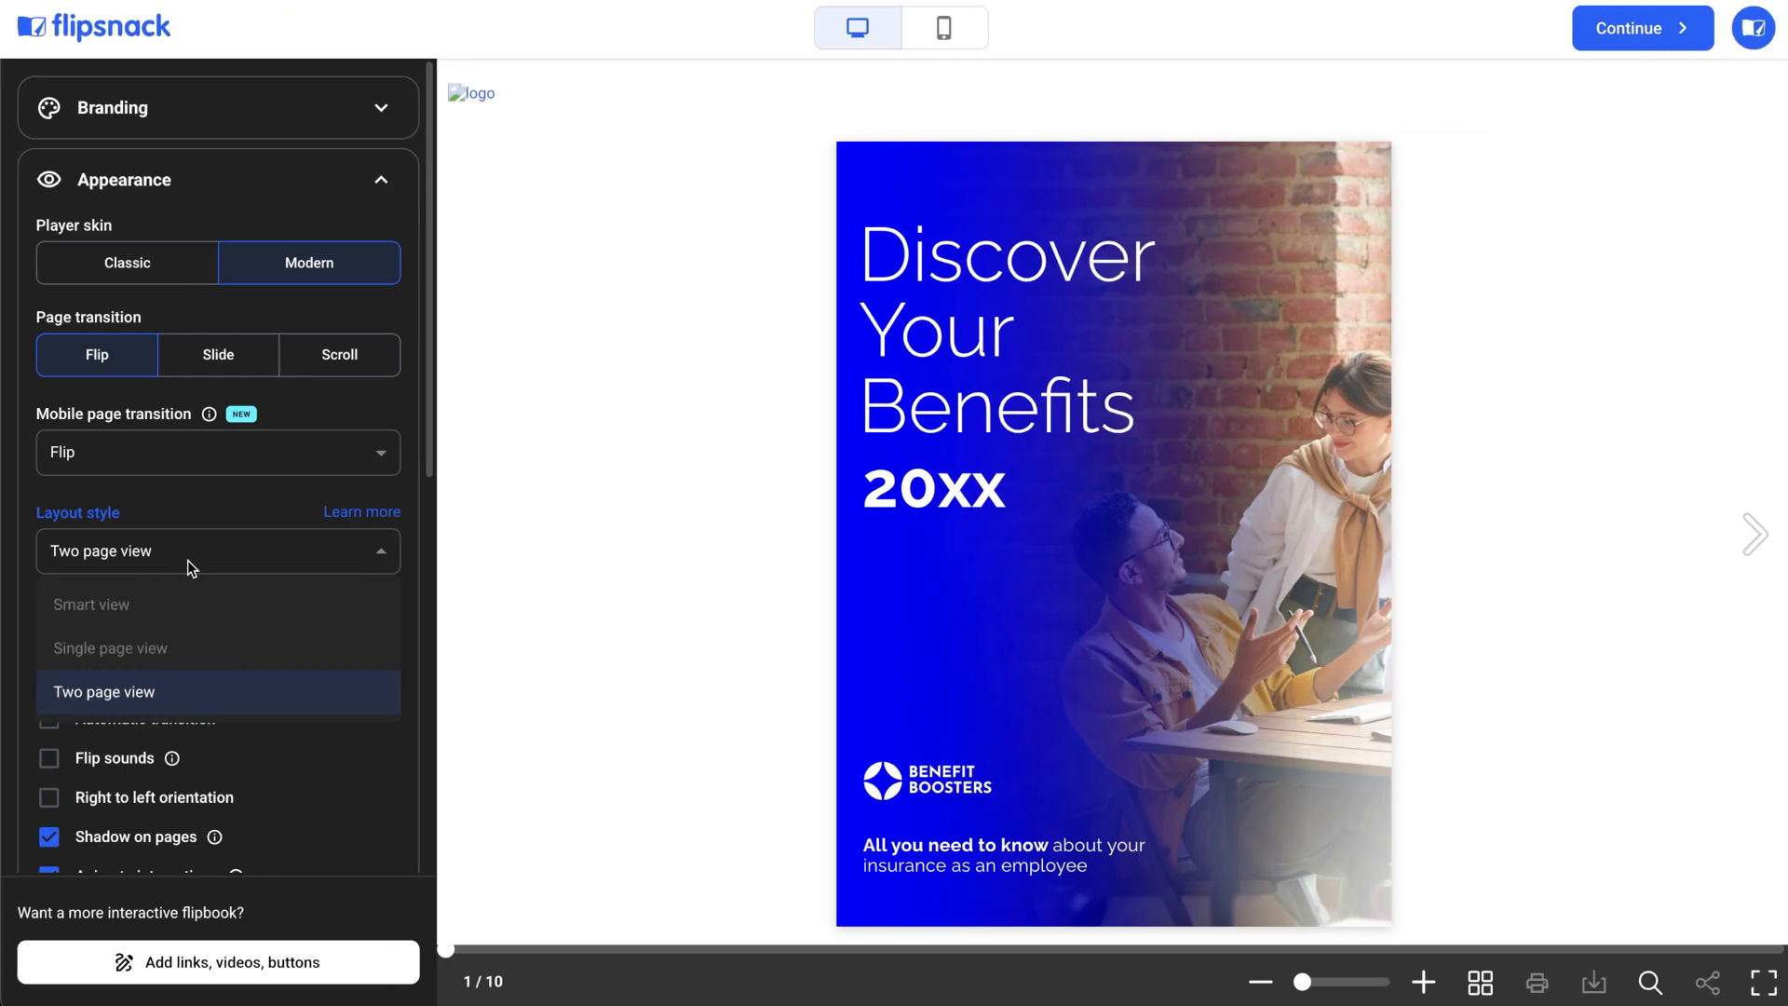
pyautogui.moveTo(121, 603)
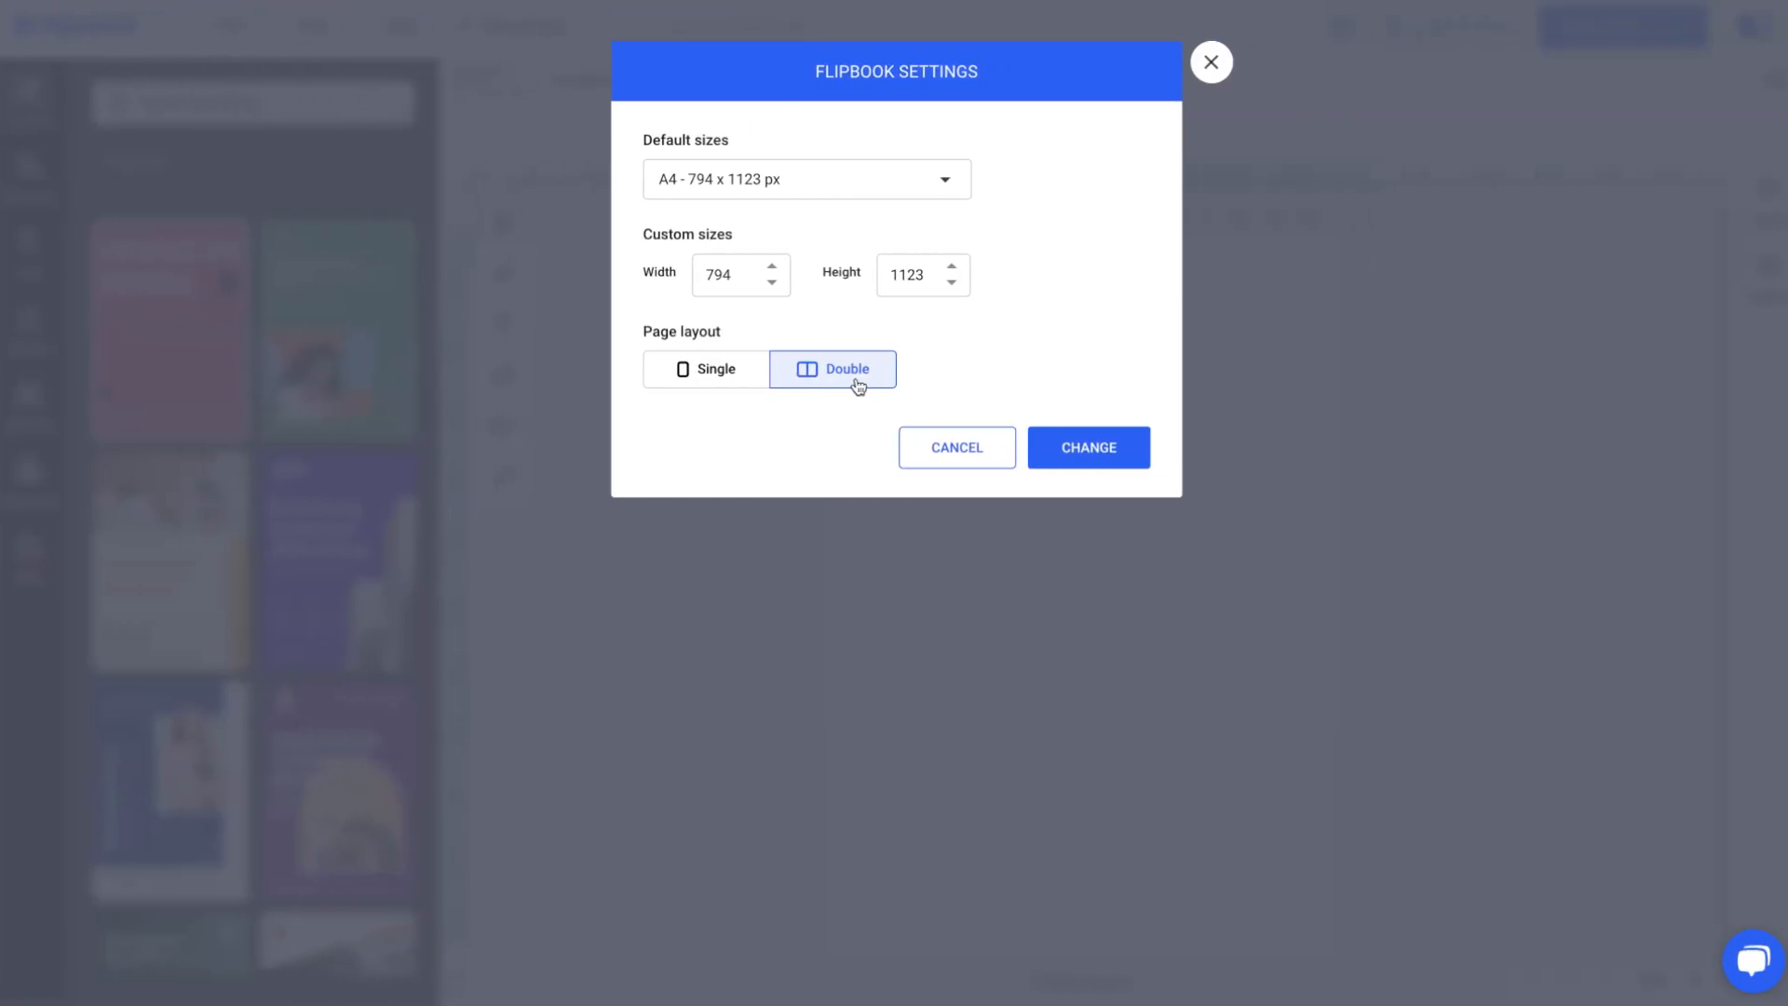
# Set the flipbook's page layout to Single and apply the settings change.
pyautogui.click(751, 381)
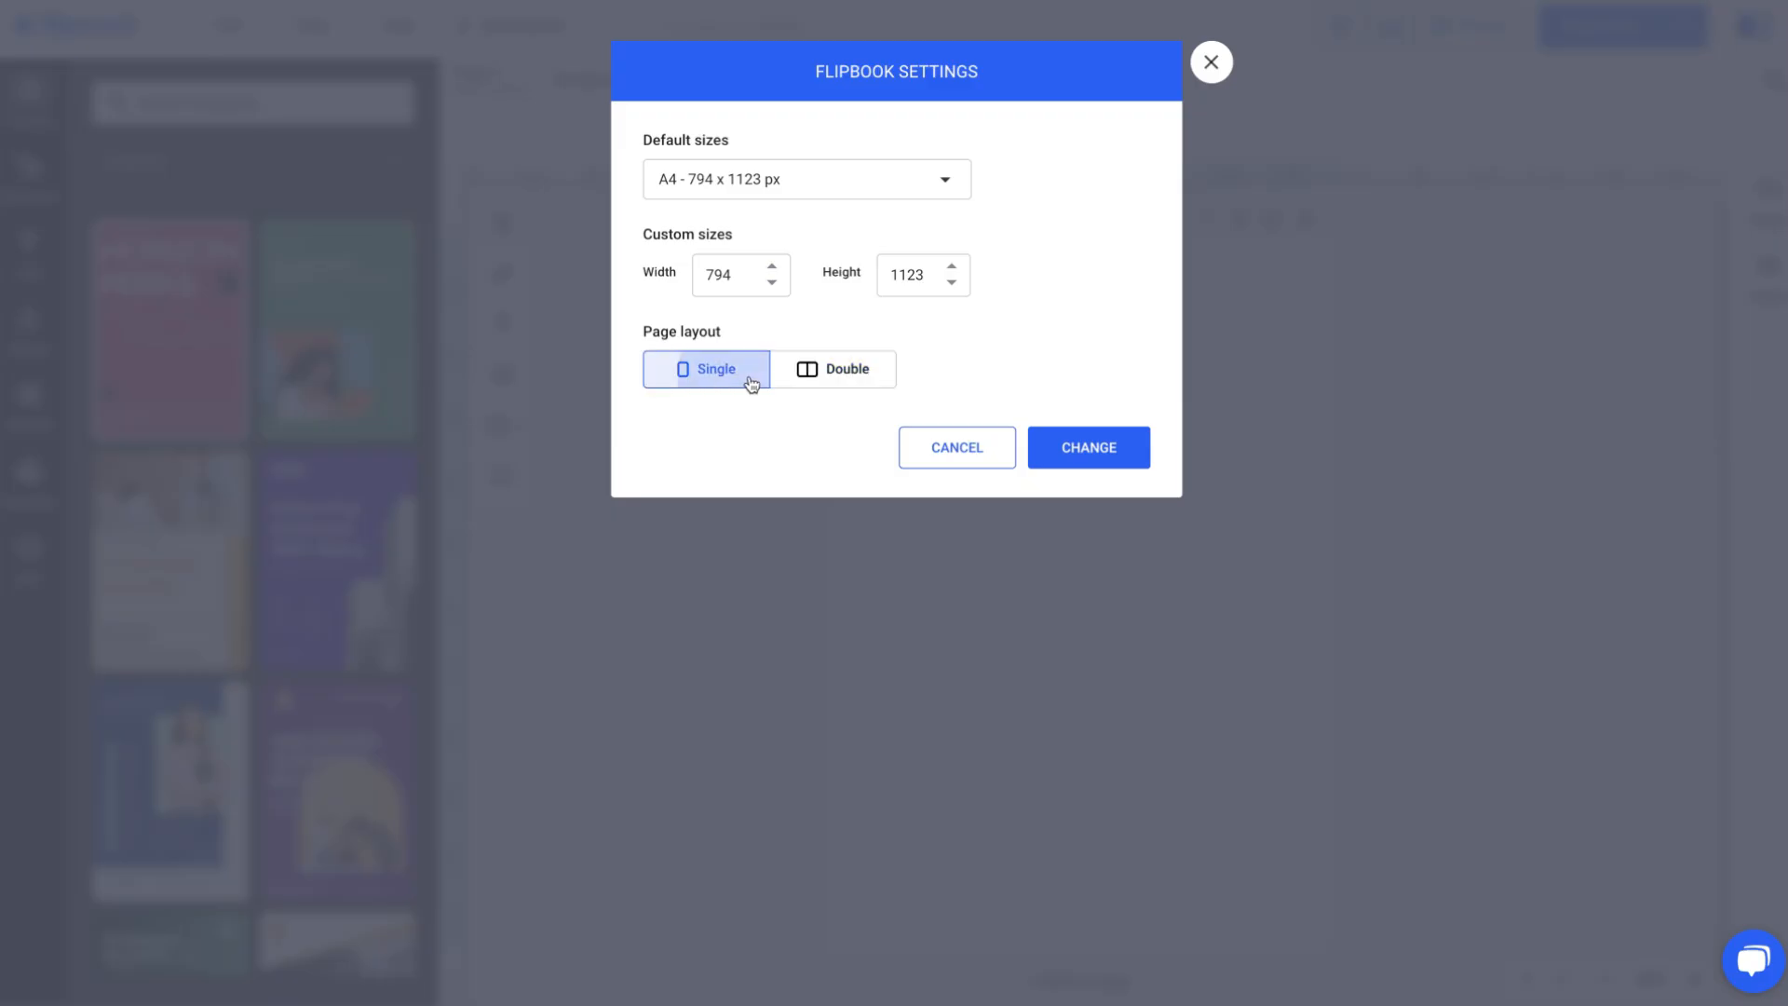
pyautogui.click(1086, 465)
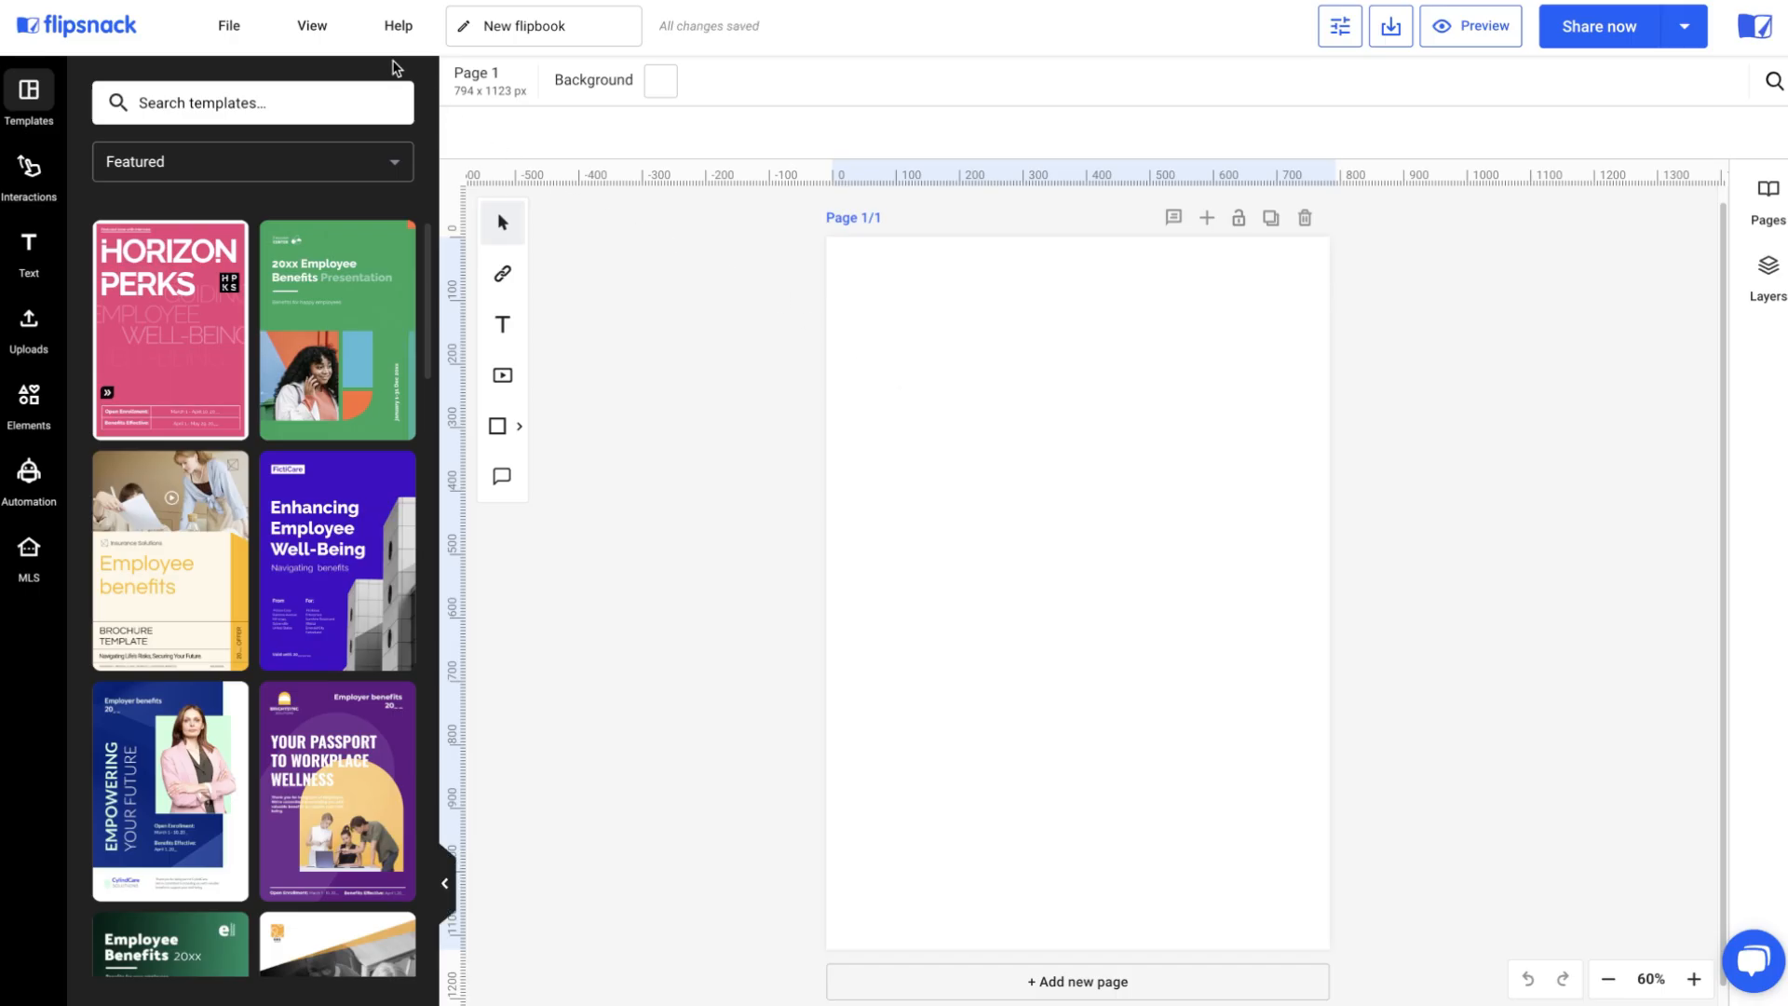
# Review the View menu options and the Help how-to video guide.
pyautogui.click(333, 31)
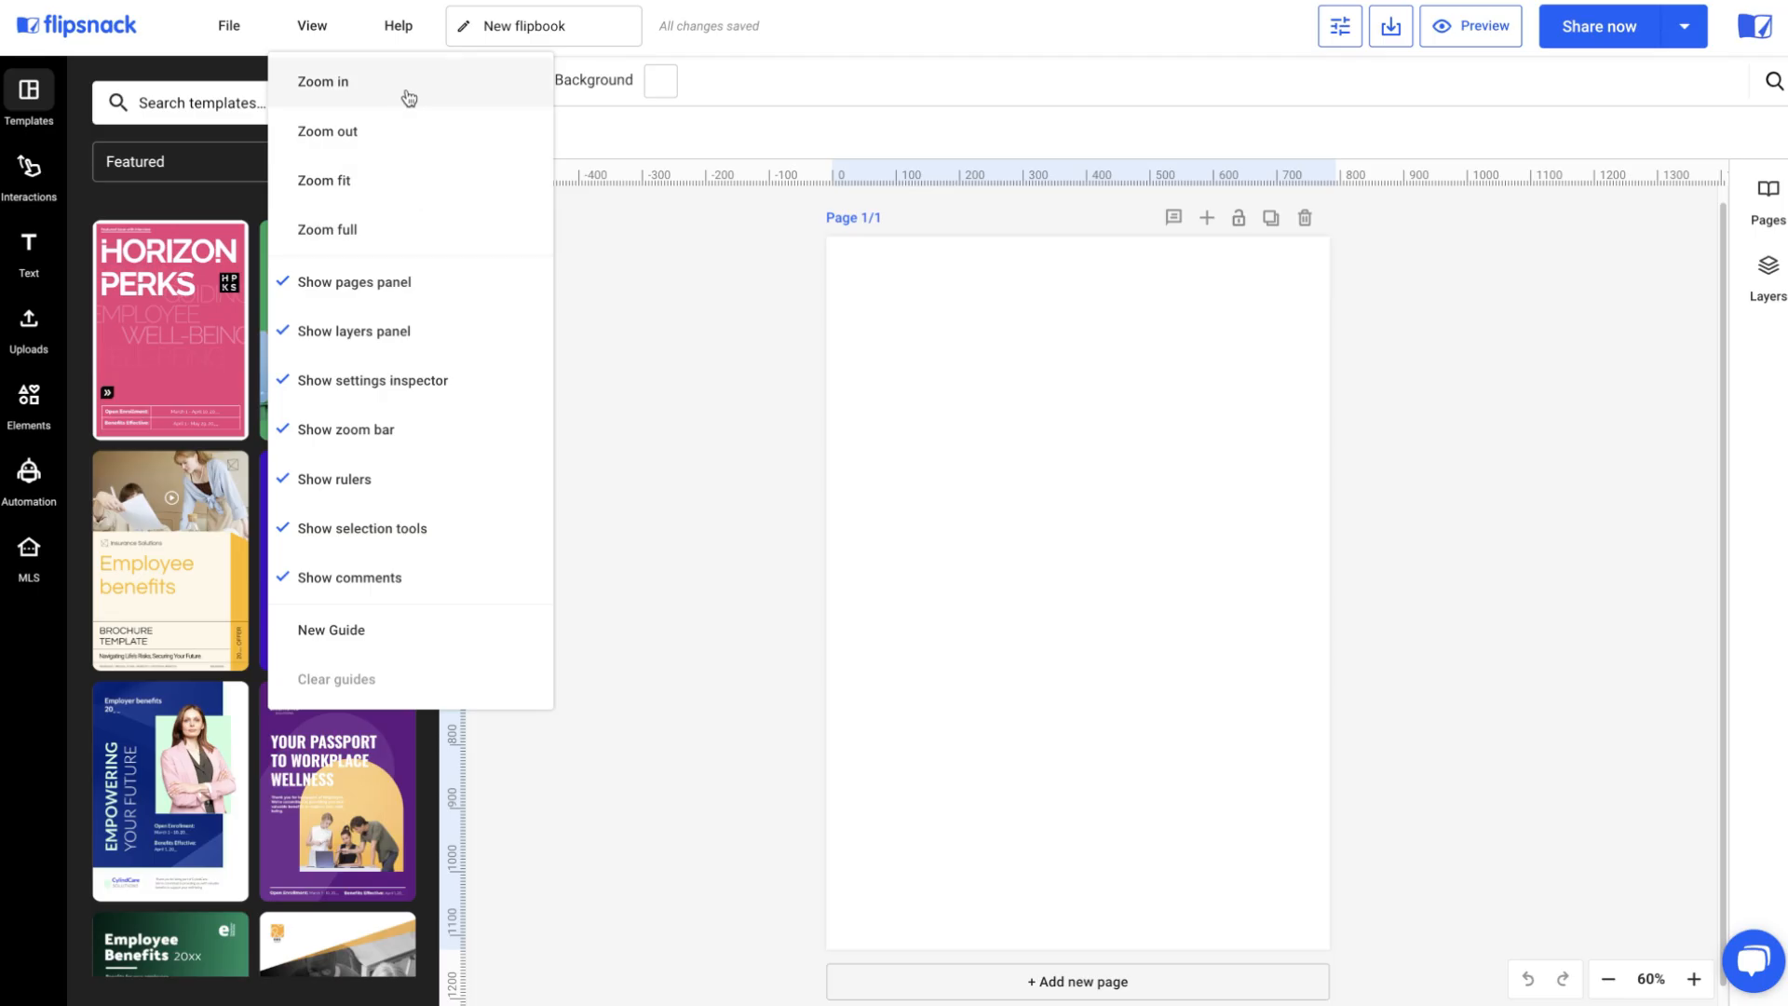
pyautogui.click(408, 42)
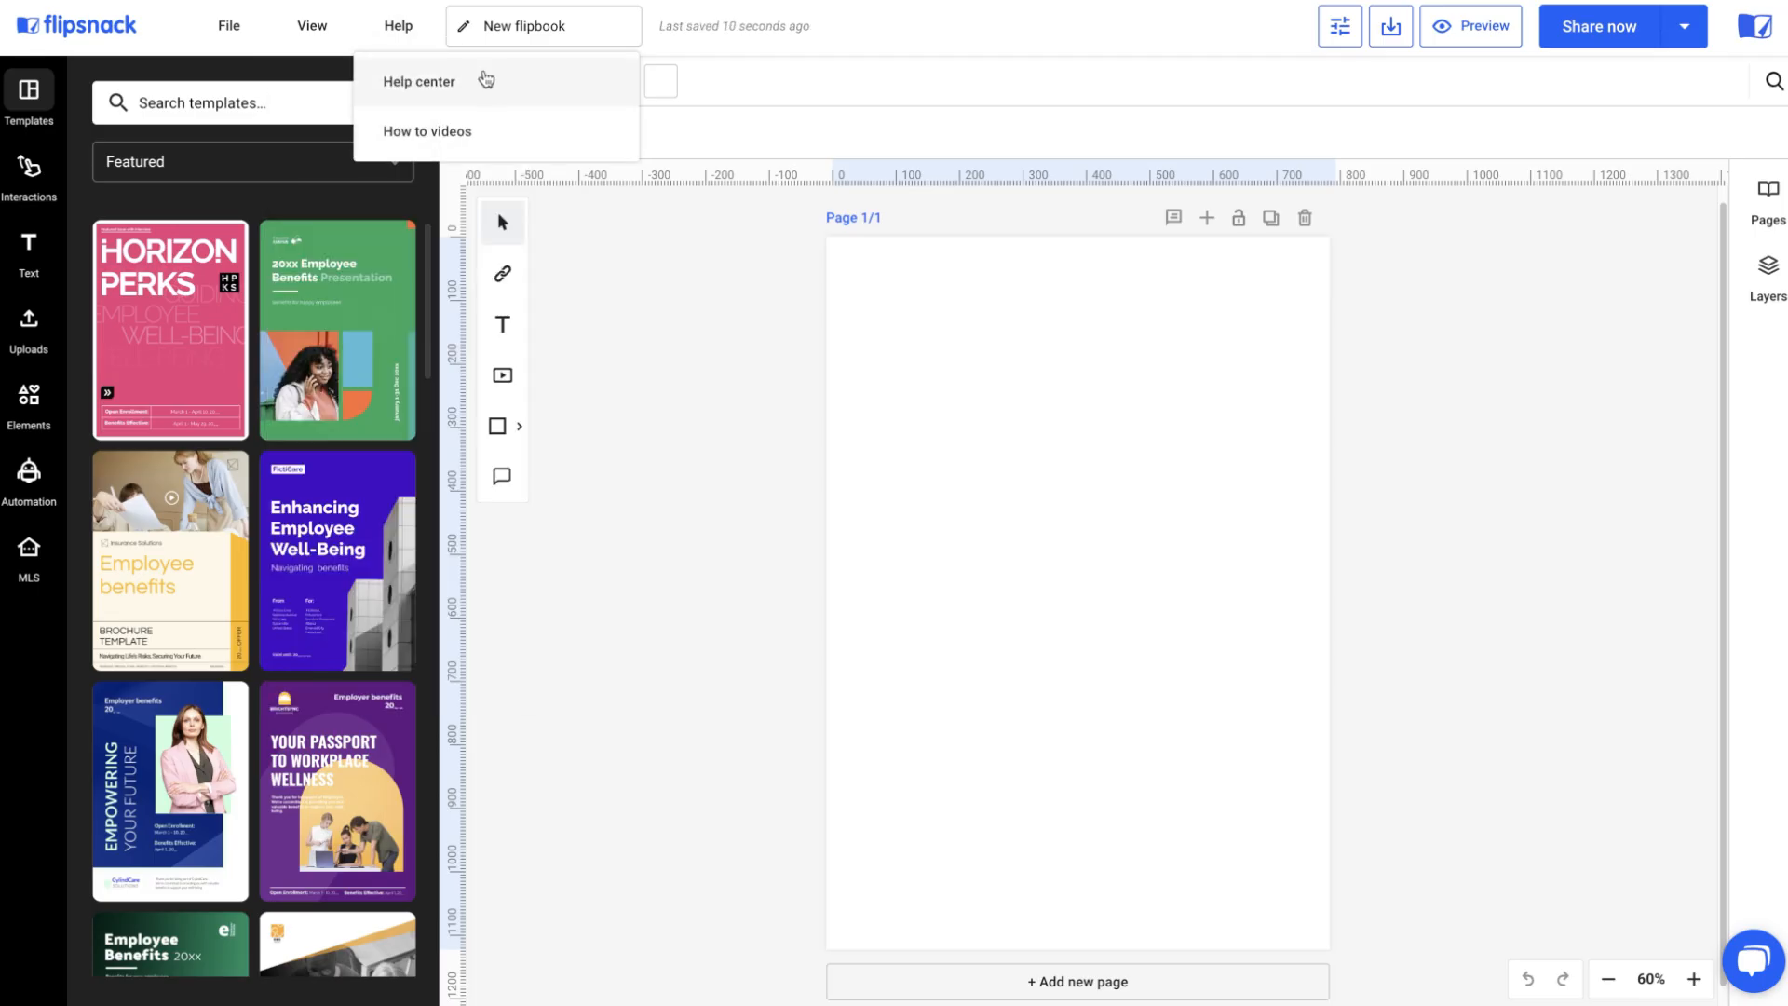
pyautogui.click(500, 138)
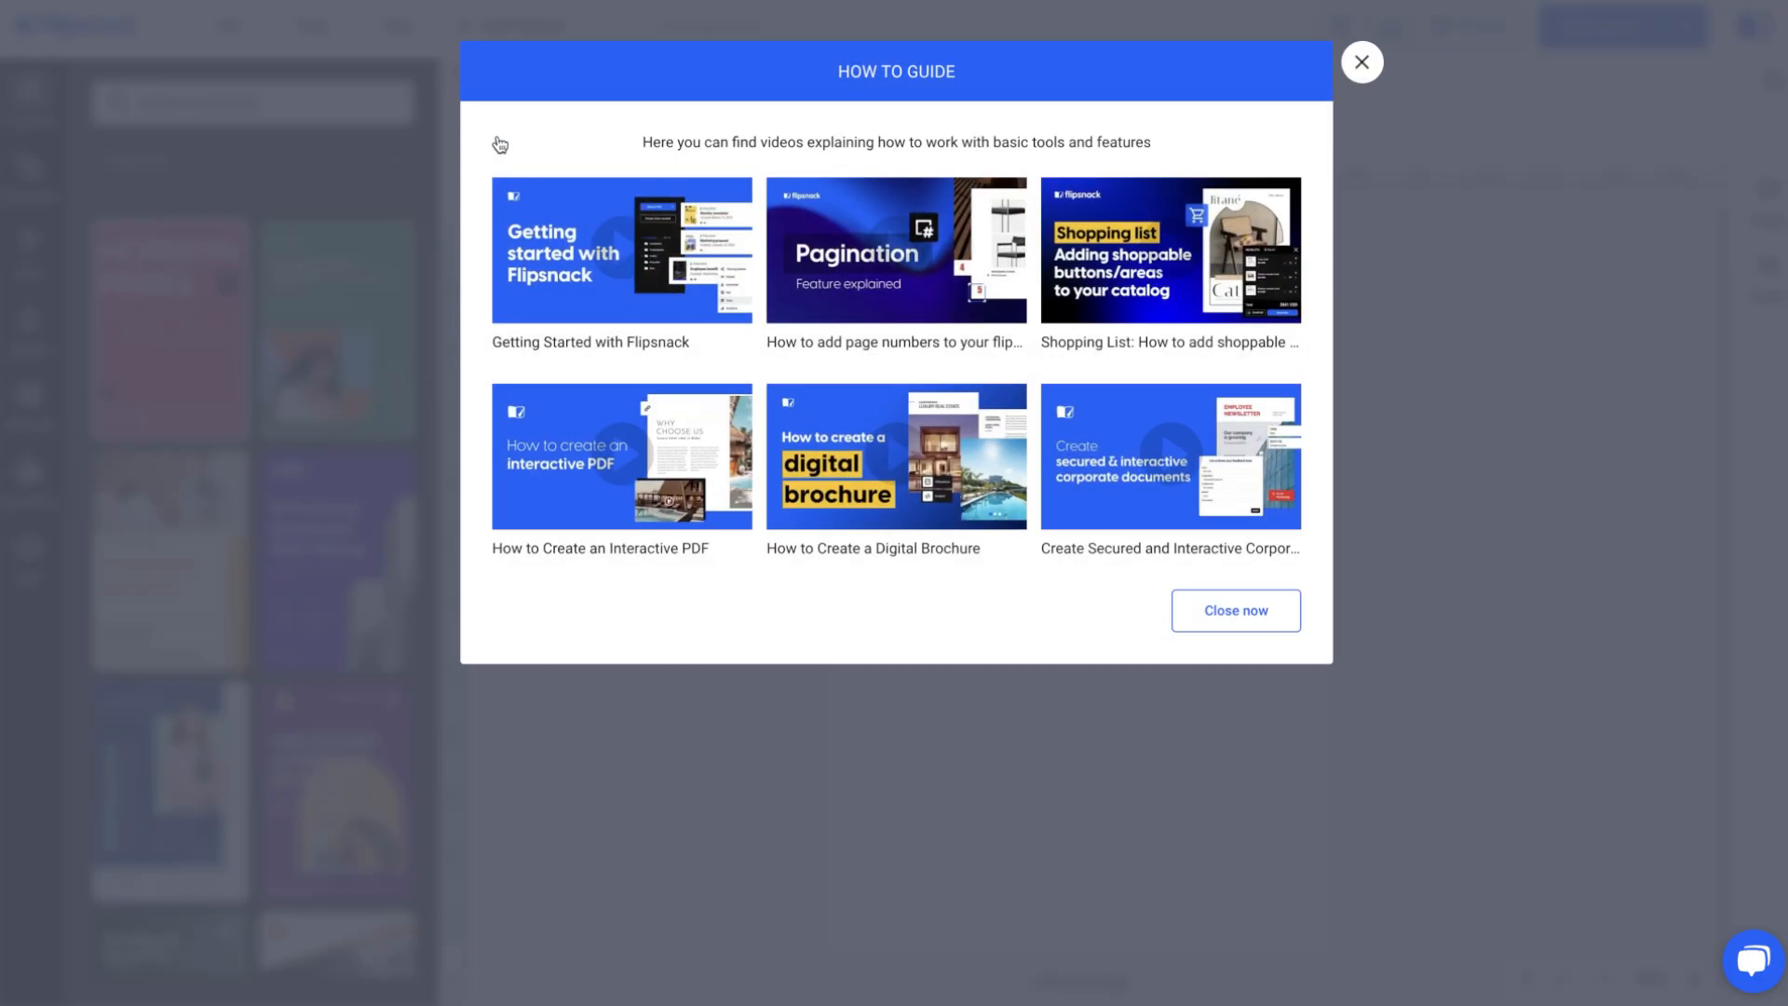
pyautogui.click(1363, 67)
# Rename the flipbook as Employee benefits.
pyautogui.click(596, 25)
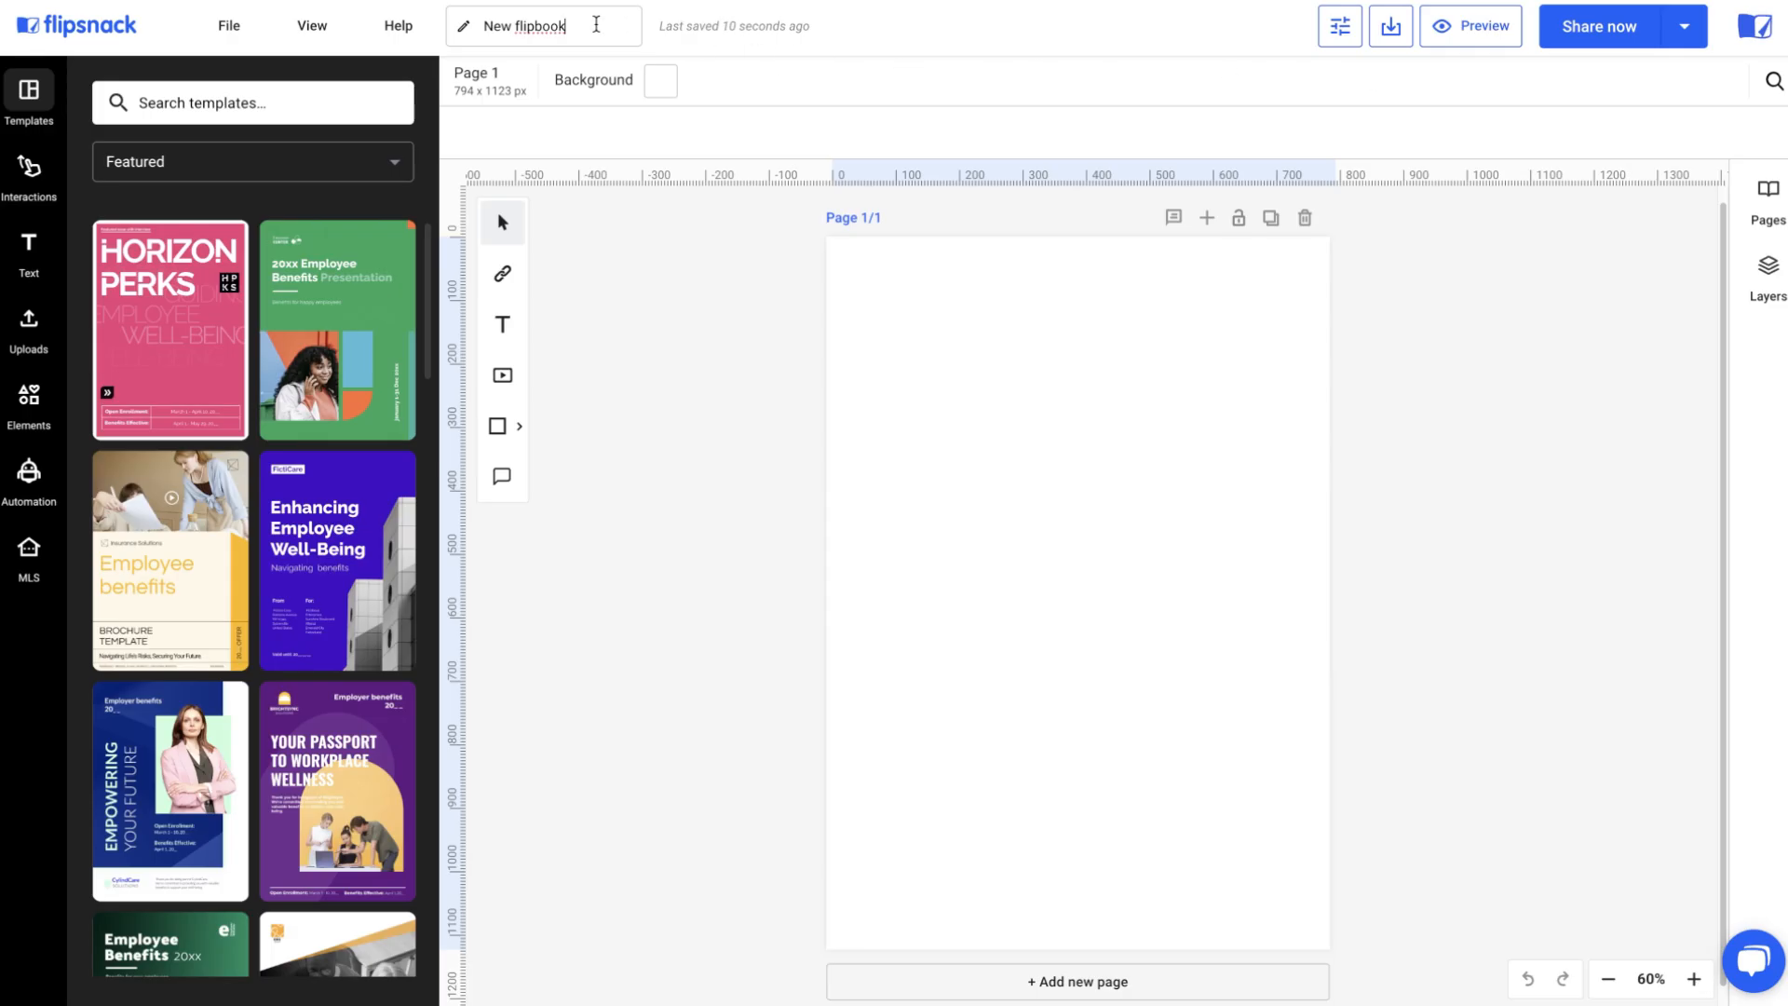
pyautogui.moveTo(575, 25); pyautogui.dragTo(482, 25)
pyautogui.write('Employee benefits')
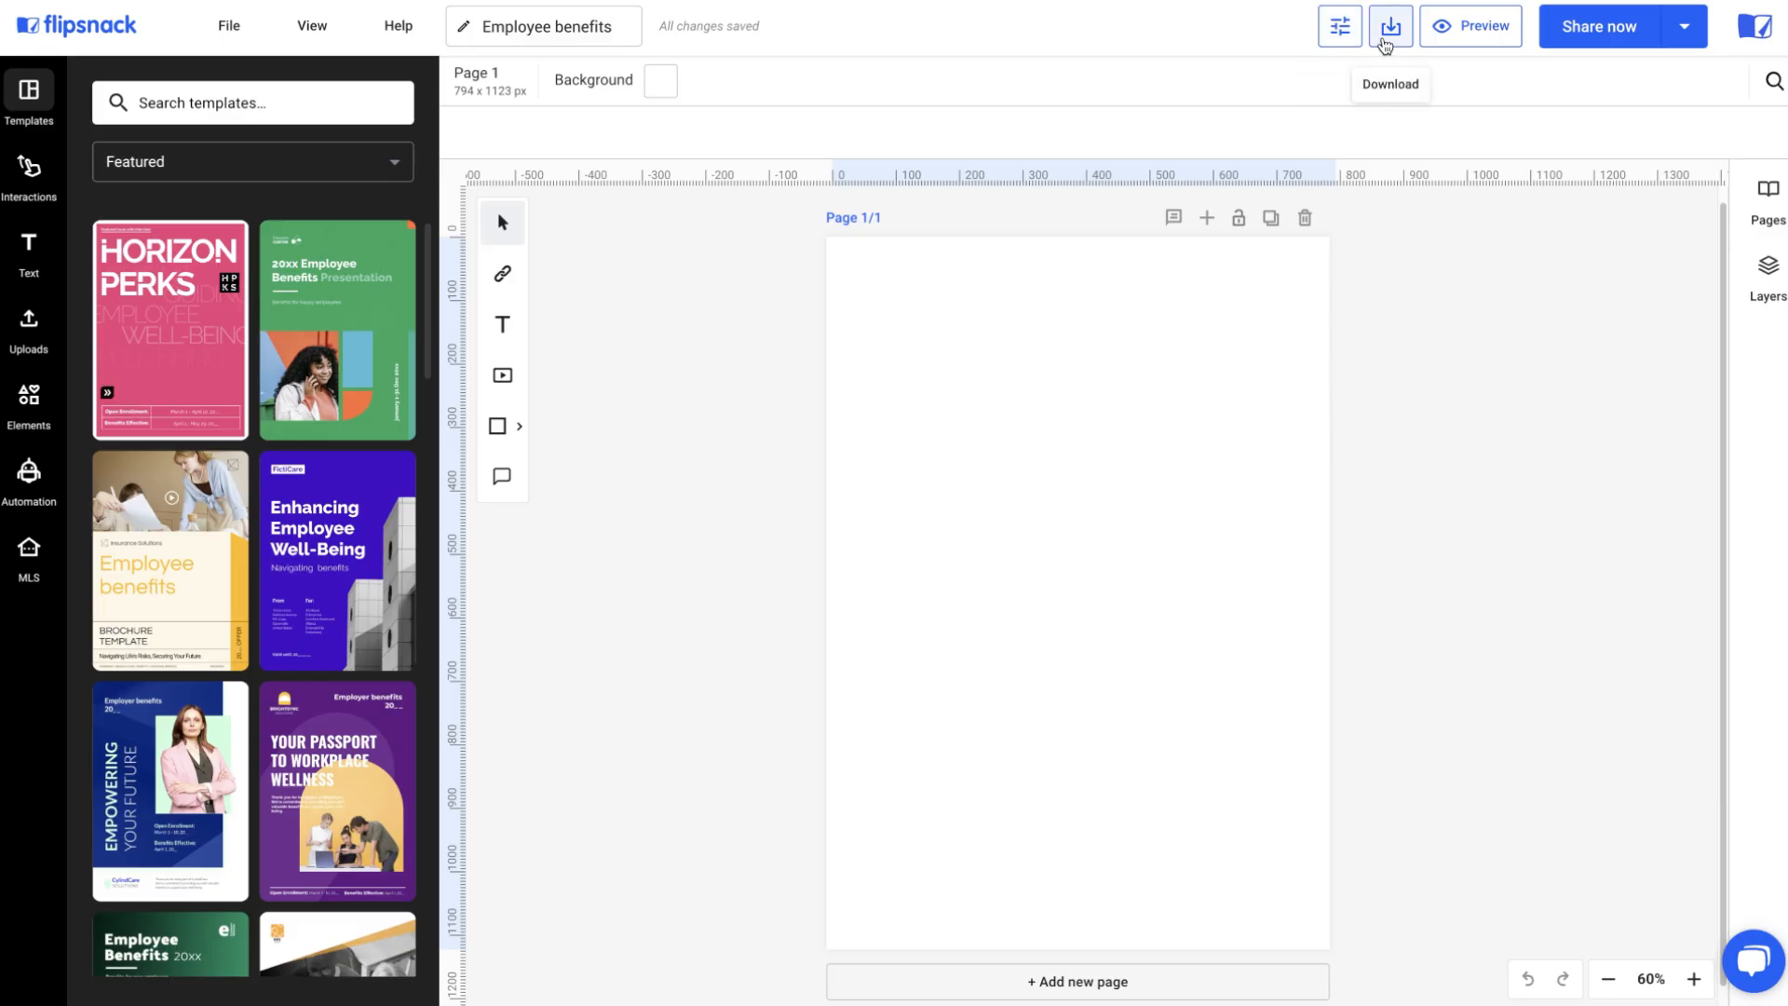
# Open the download dialog and review the available file type options.
pyautogui.click(1386, 45)
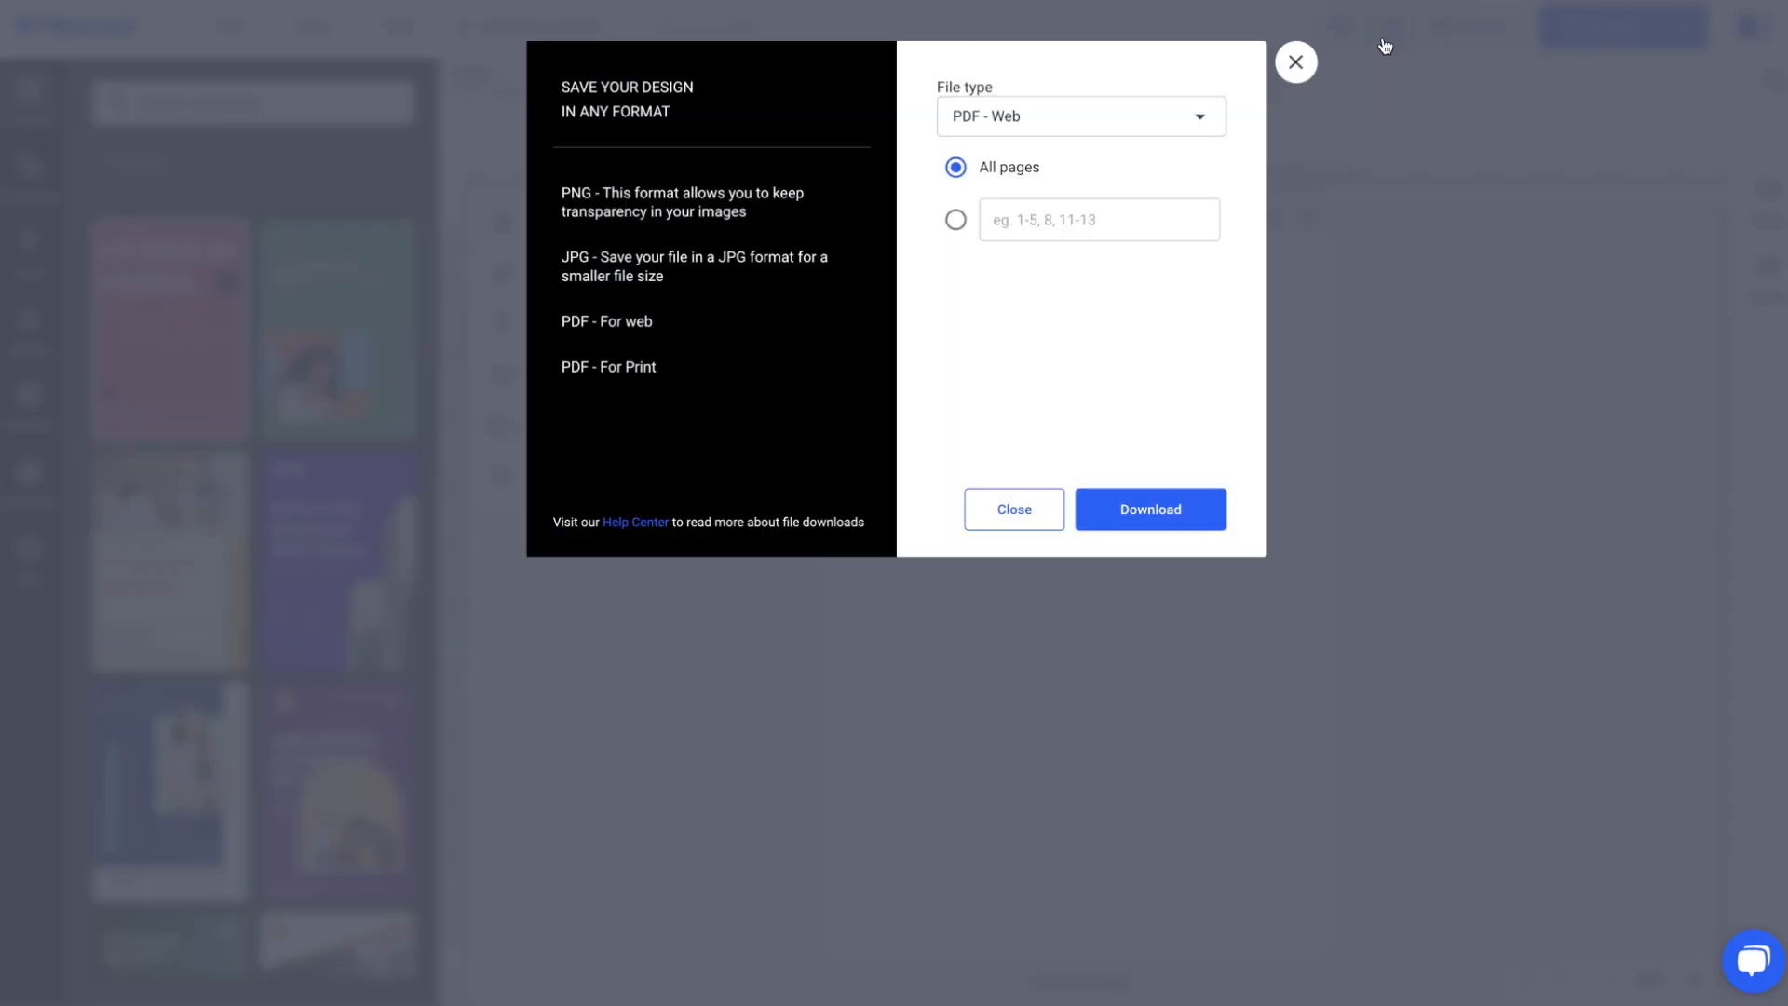
pyautogui.click(1169, 117)
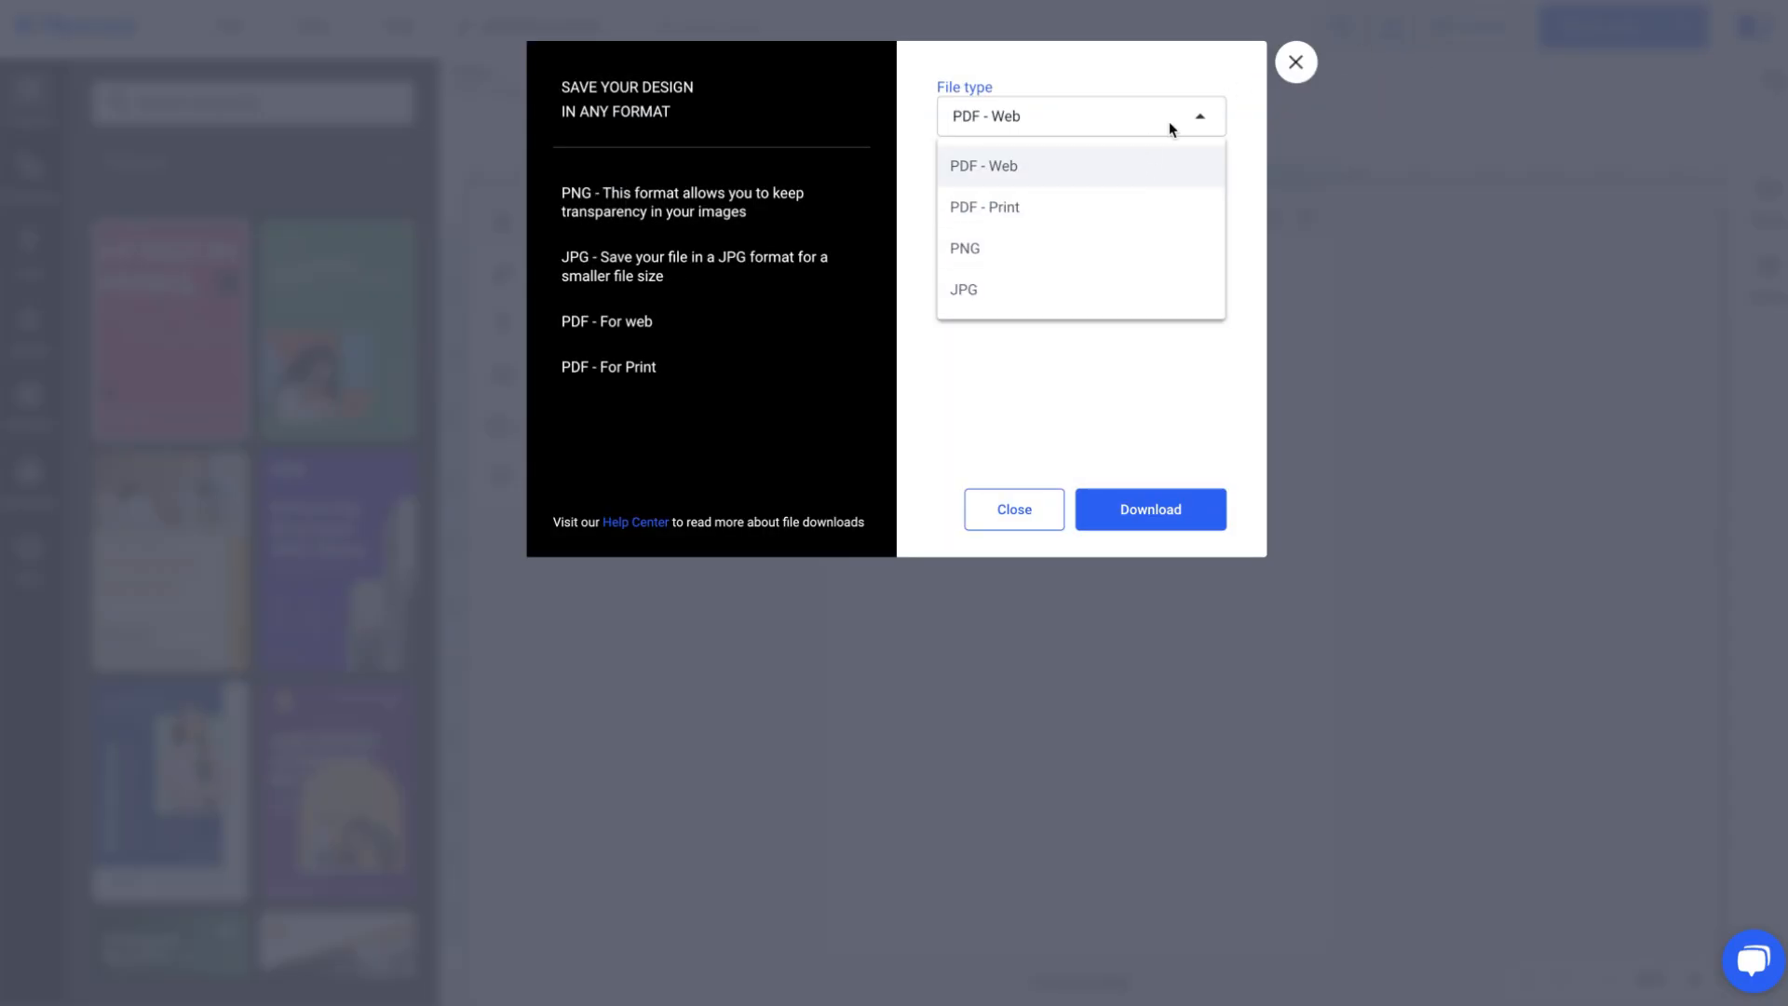
pyautogui.click(1290, 78)
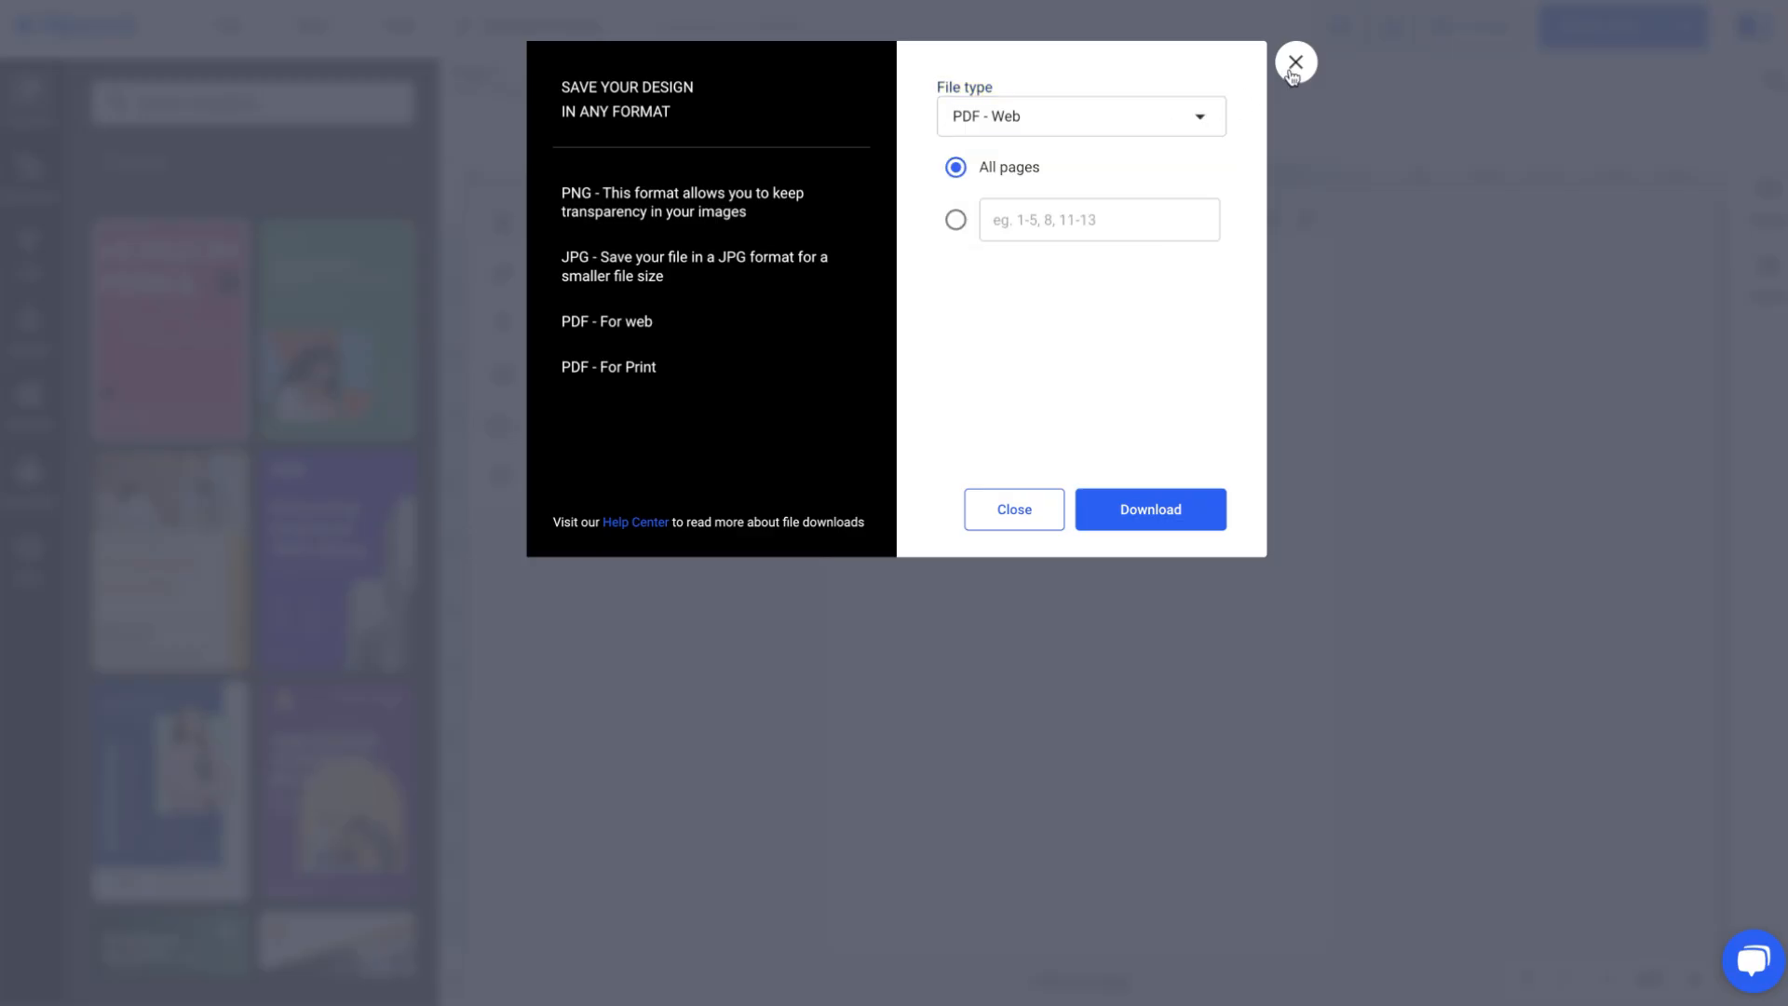
pyautogui.click(1293, 72)
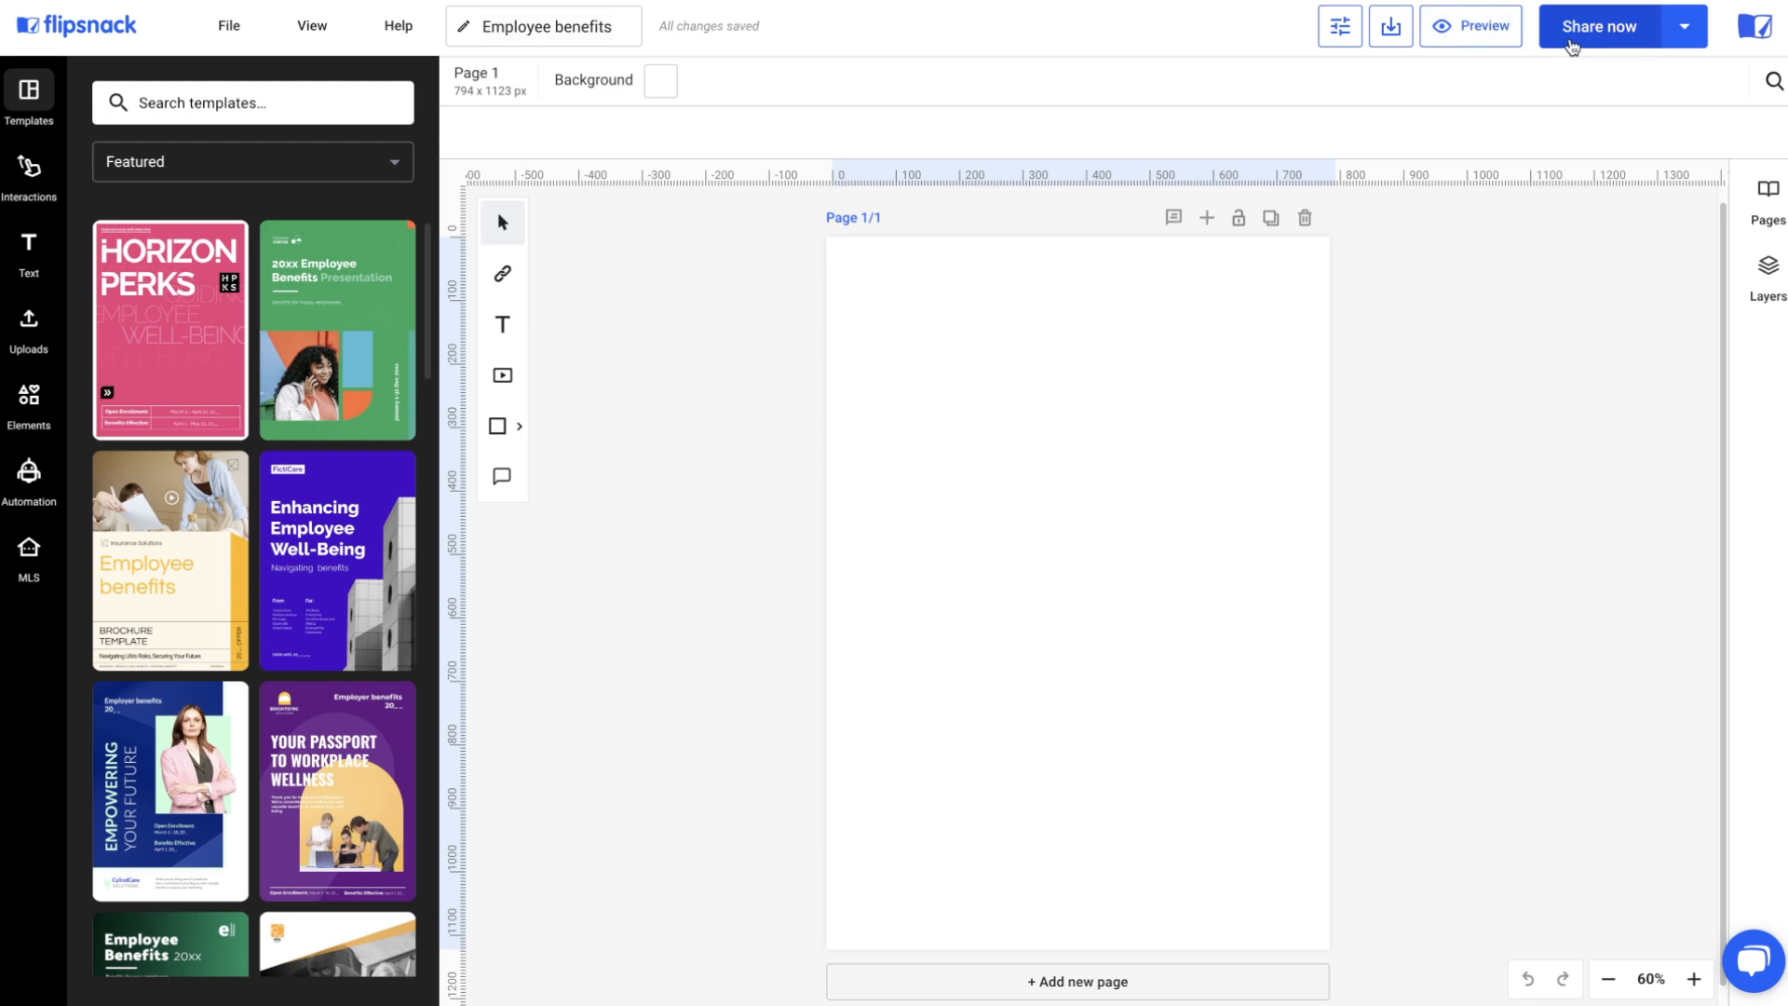
# Review the share options, the account menu and the Interactions element panel.
pyautogui.click(1684, 28)
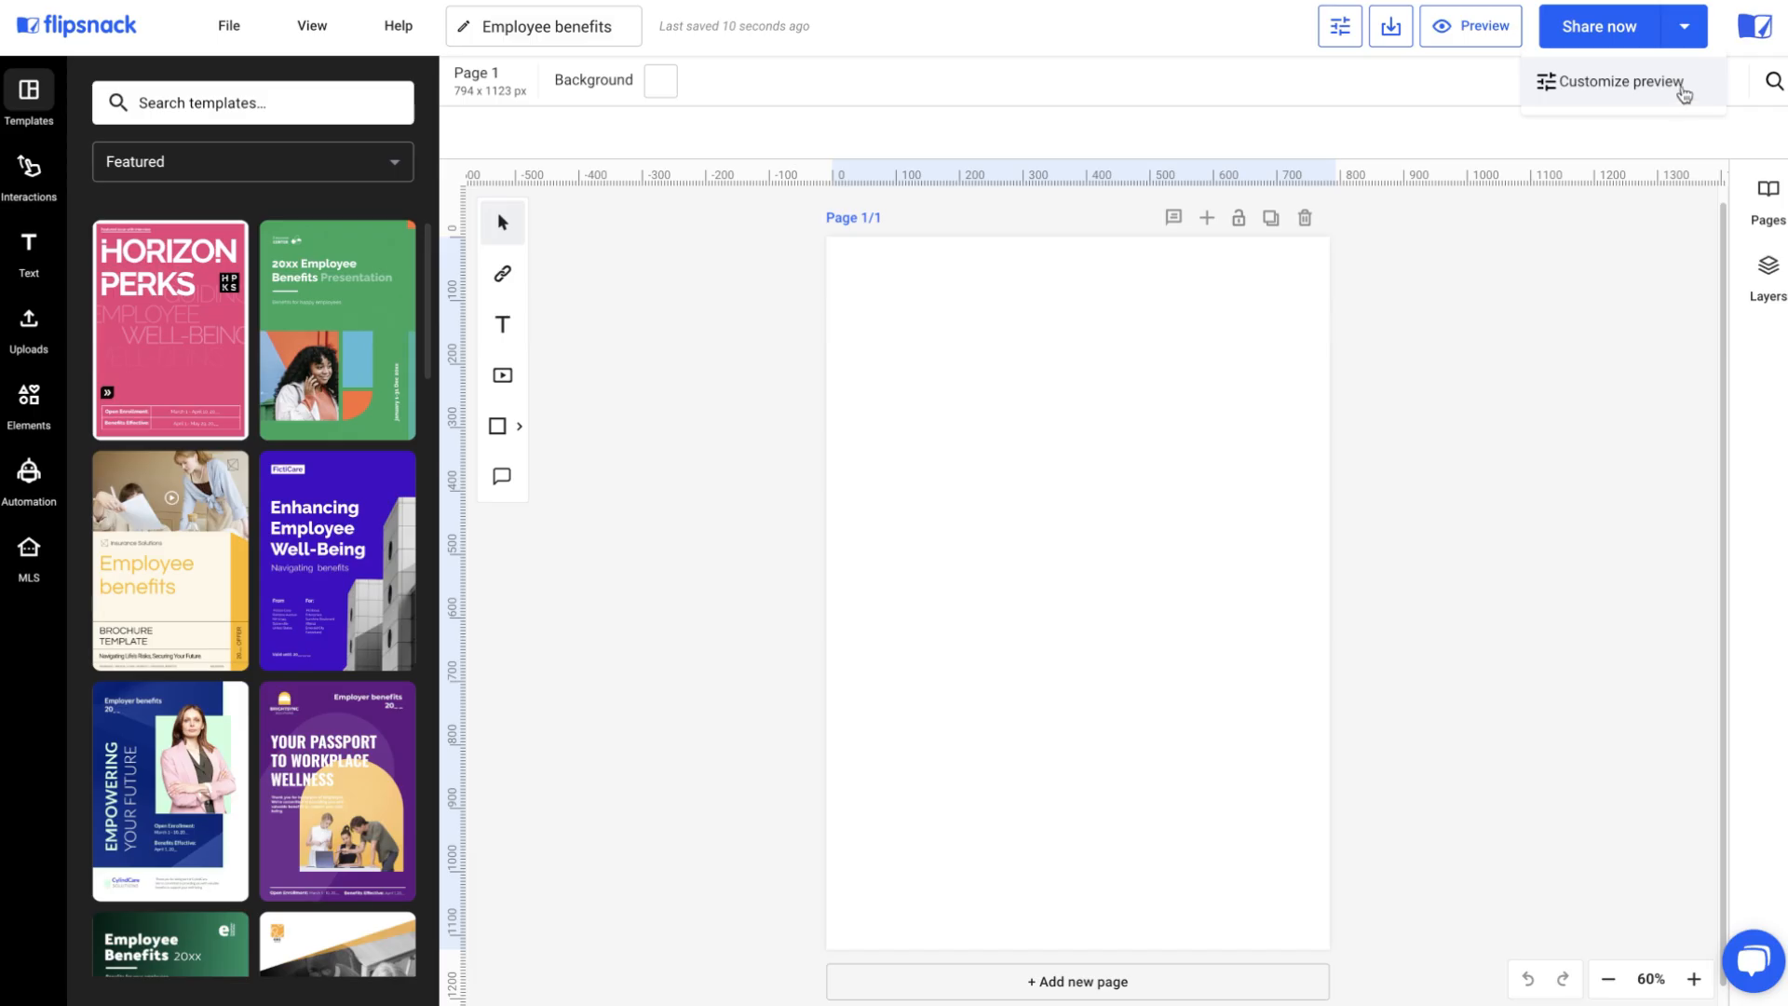
pyautogui.click(1757, 36)
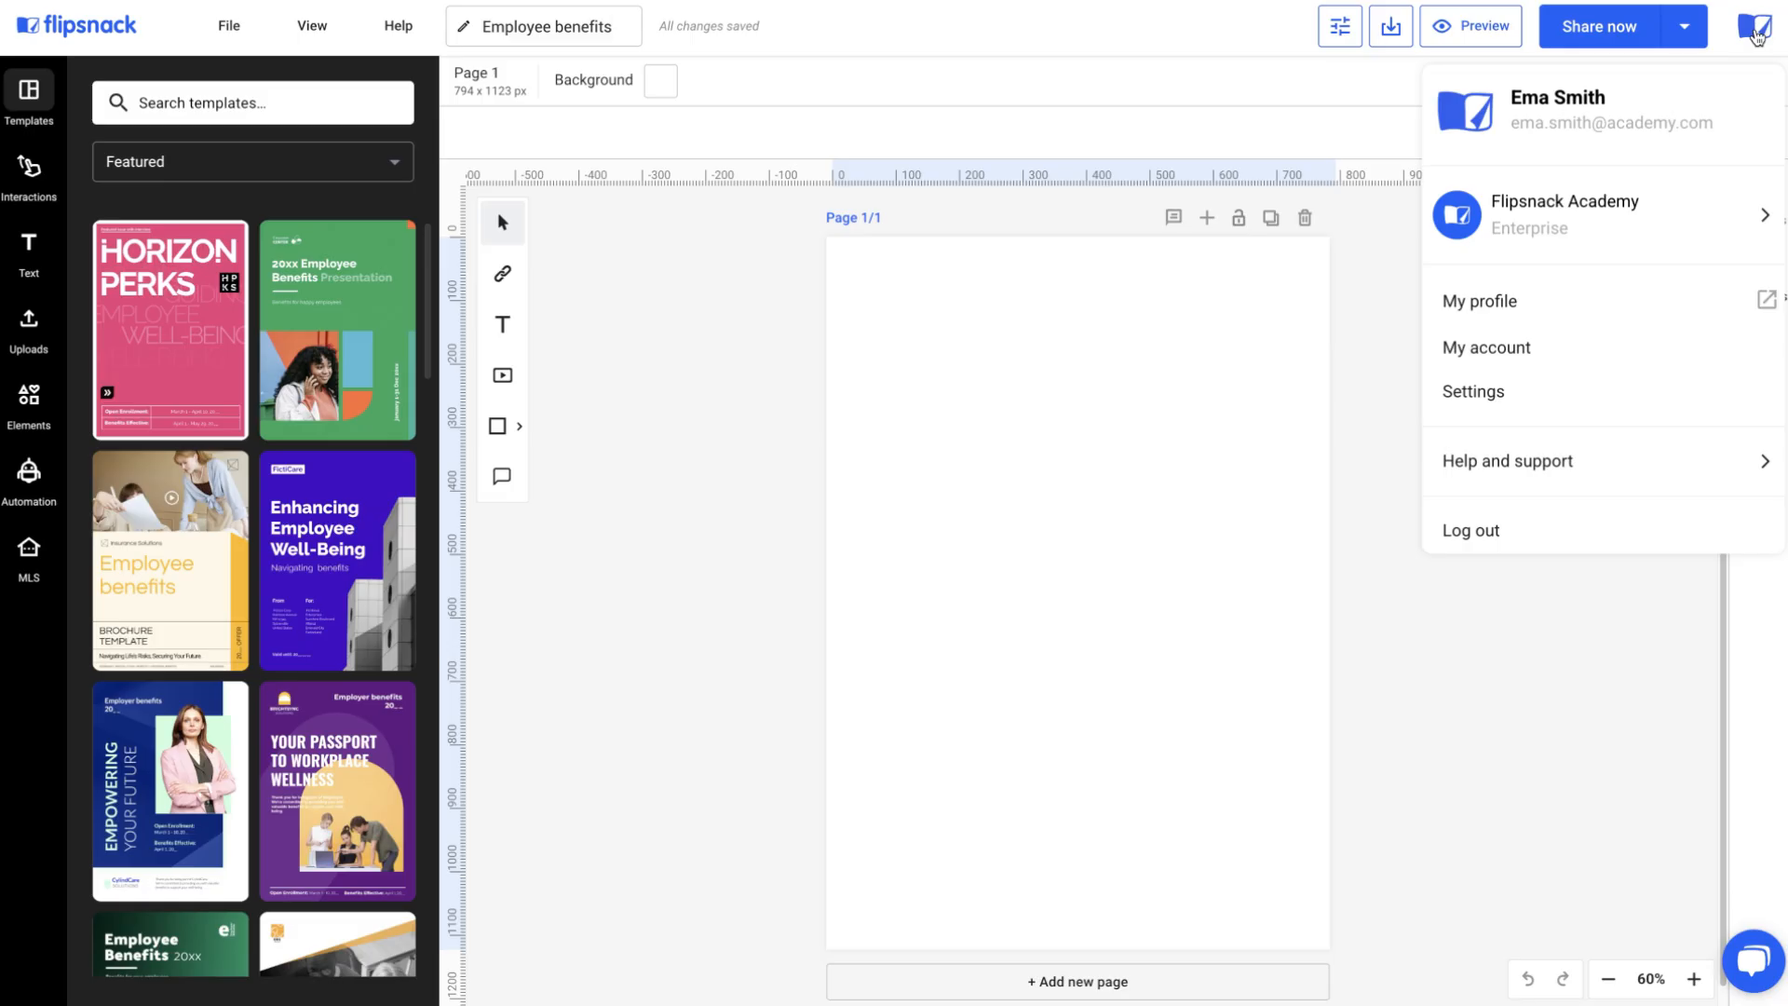
pyautogui.click(1757, 36)
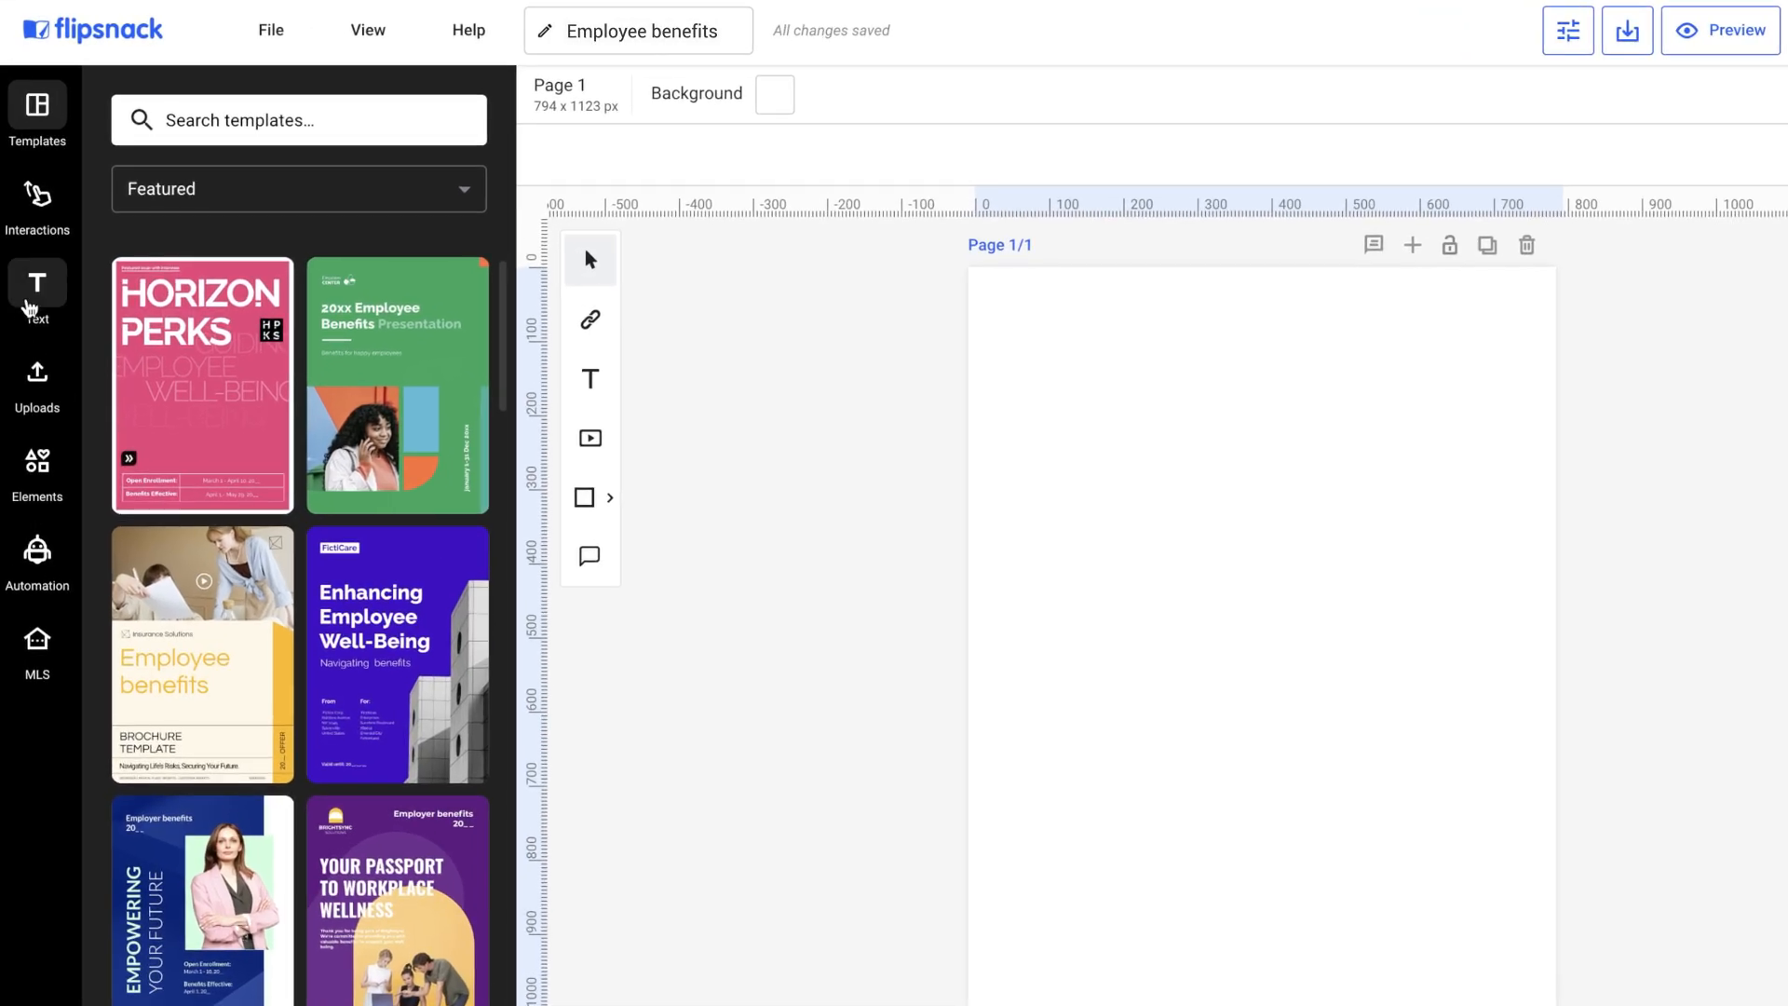
pyautogui.click(37, 196)
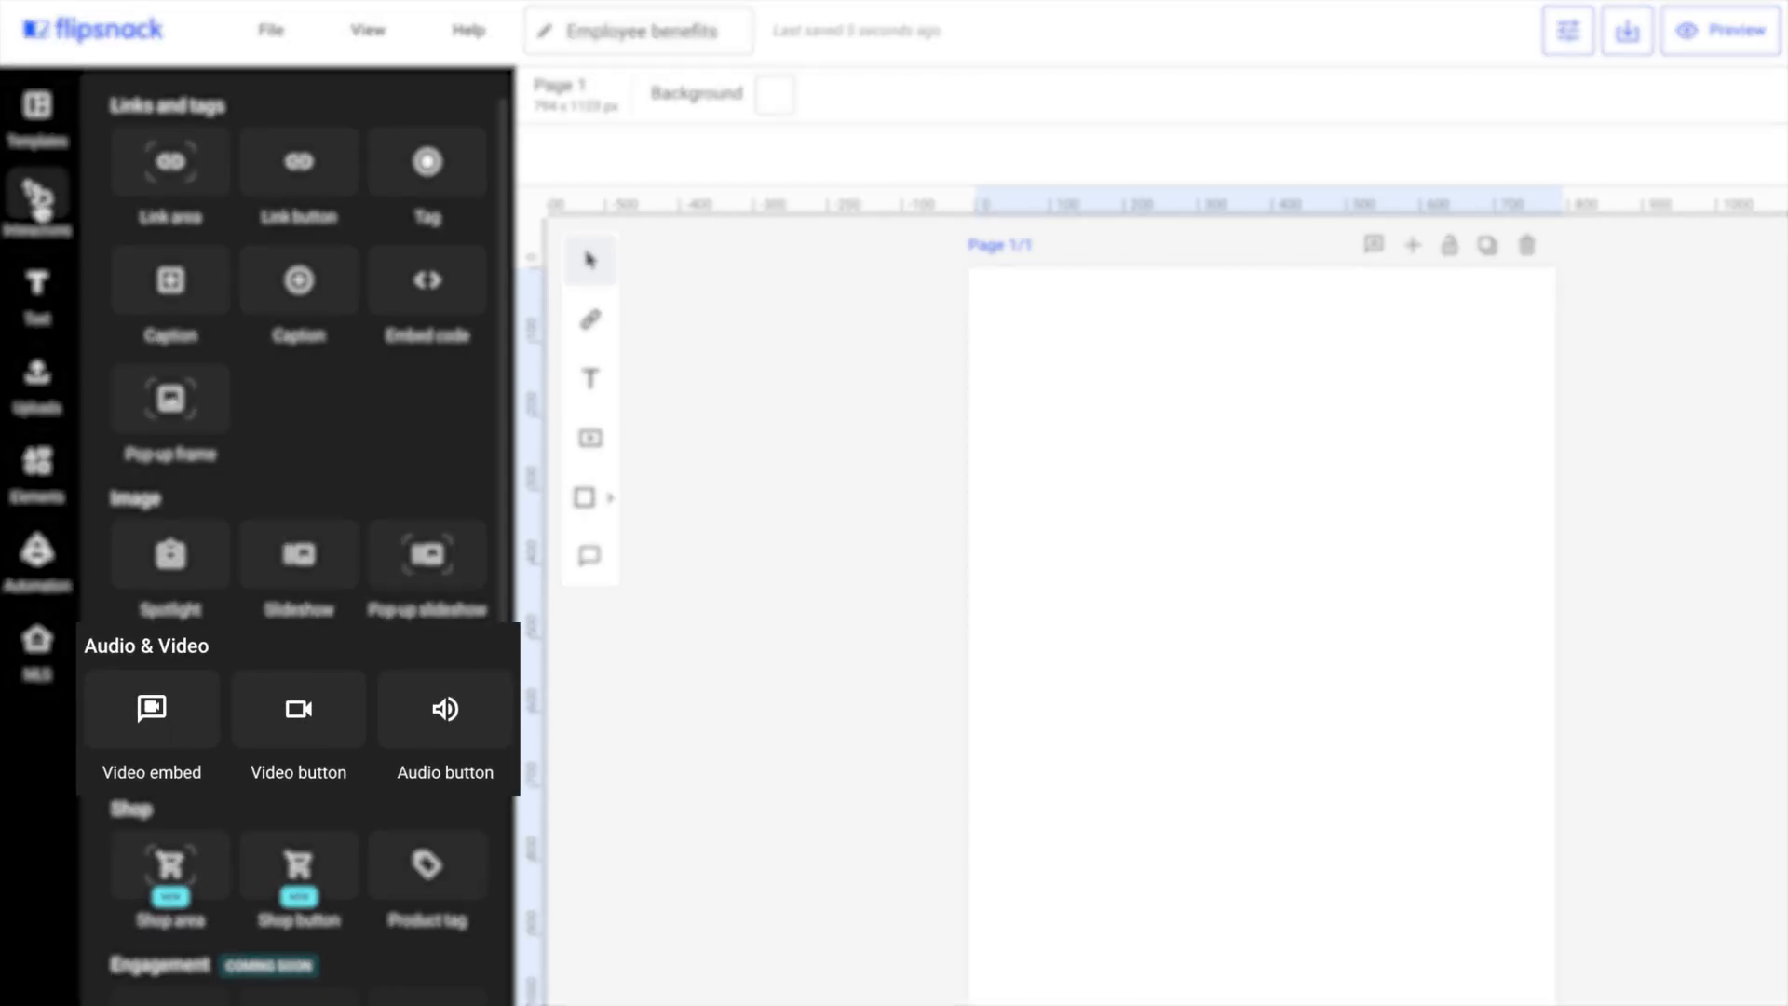
pyautogui.click(39, 470)
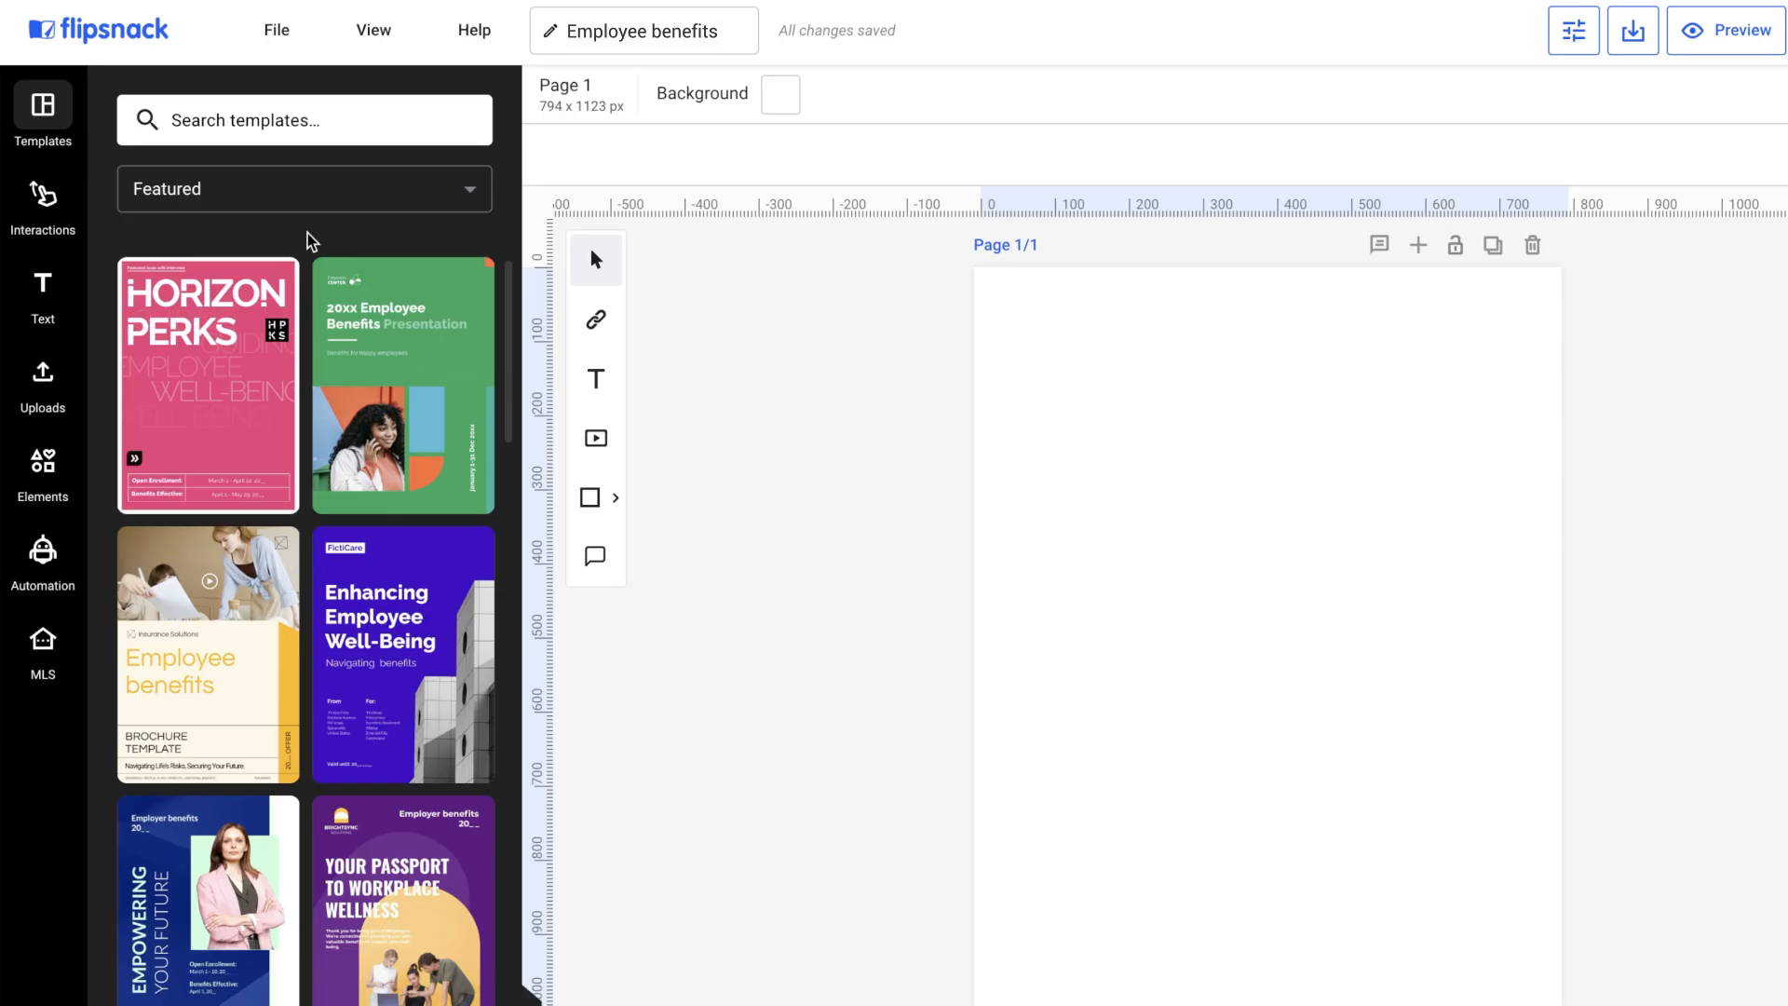
# Apply all 10 pages of the Discover Your Benefits employee benefits template to the flipbook.
pyautogui.moveTo(506, 311); pyautogui.dragTo(503, 230)
pyautogui.click(296, 590)
pyautogui.click(284, 147)
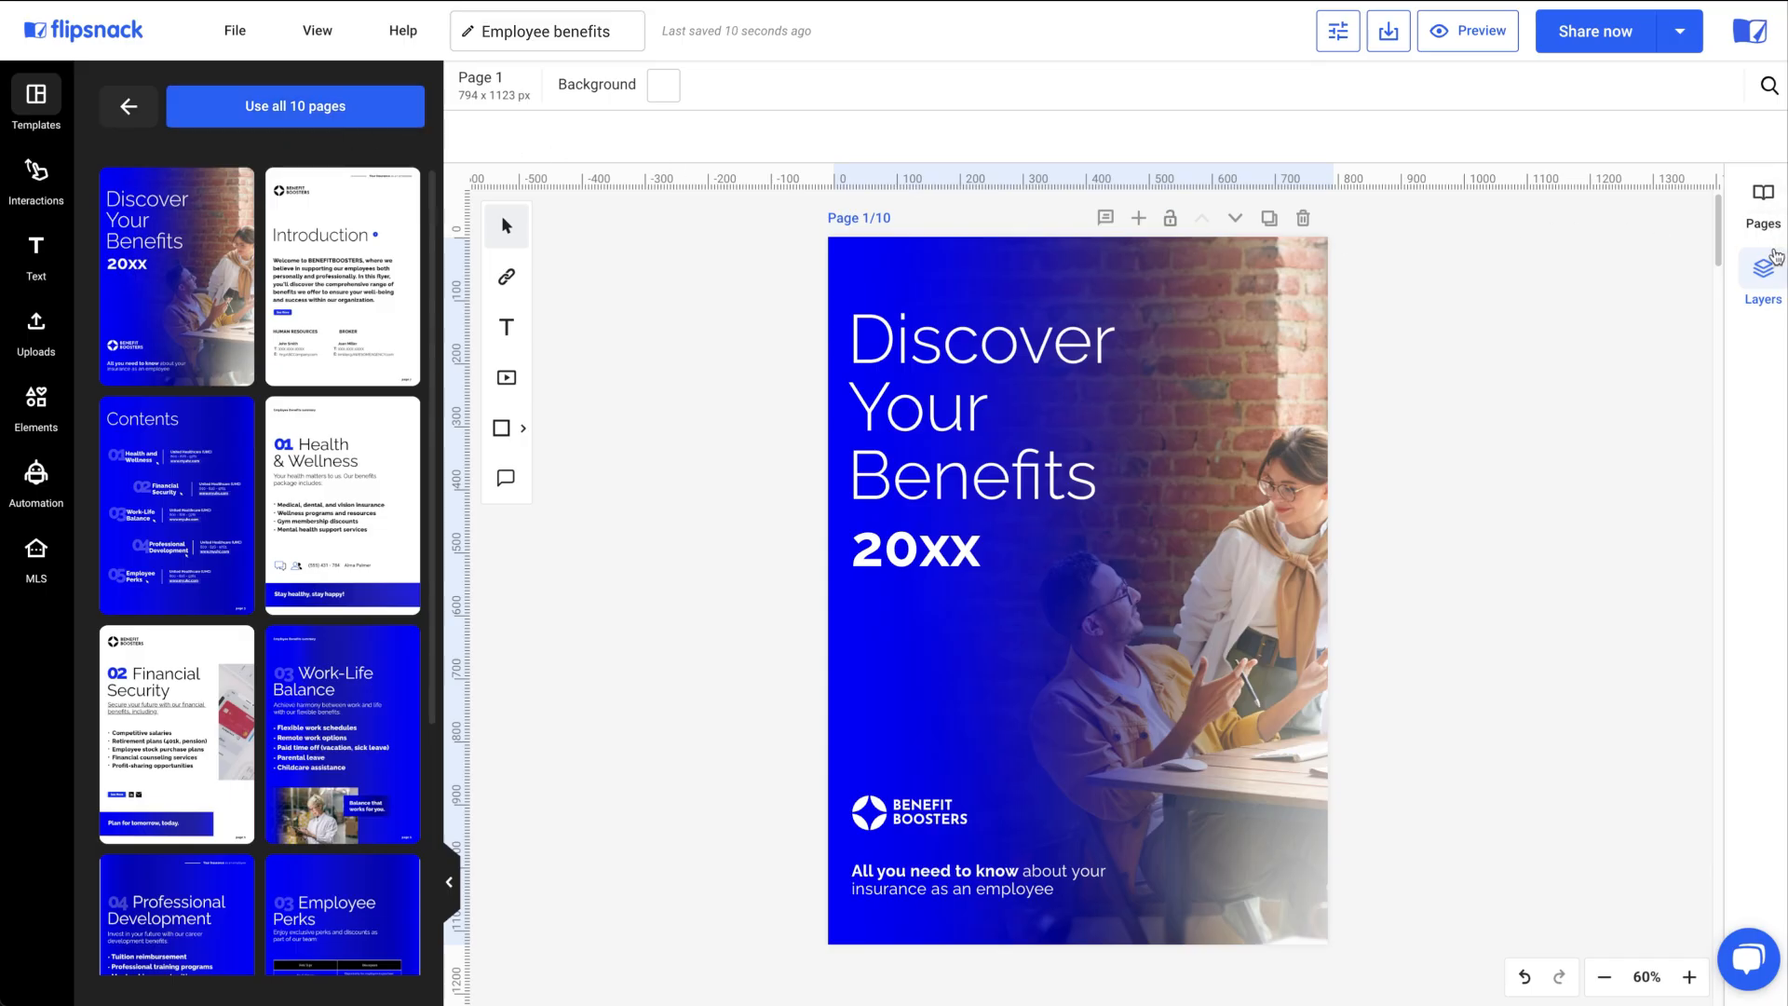
# On page 3, move the 'Medical, dental, and vision insurance' text layer up above the image layer in the layer order.
pyautogui.click(1764, 203)
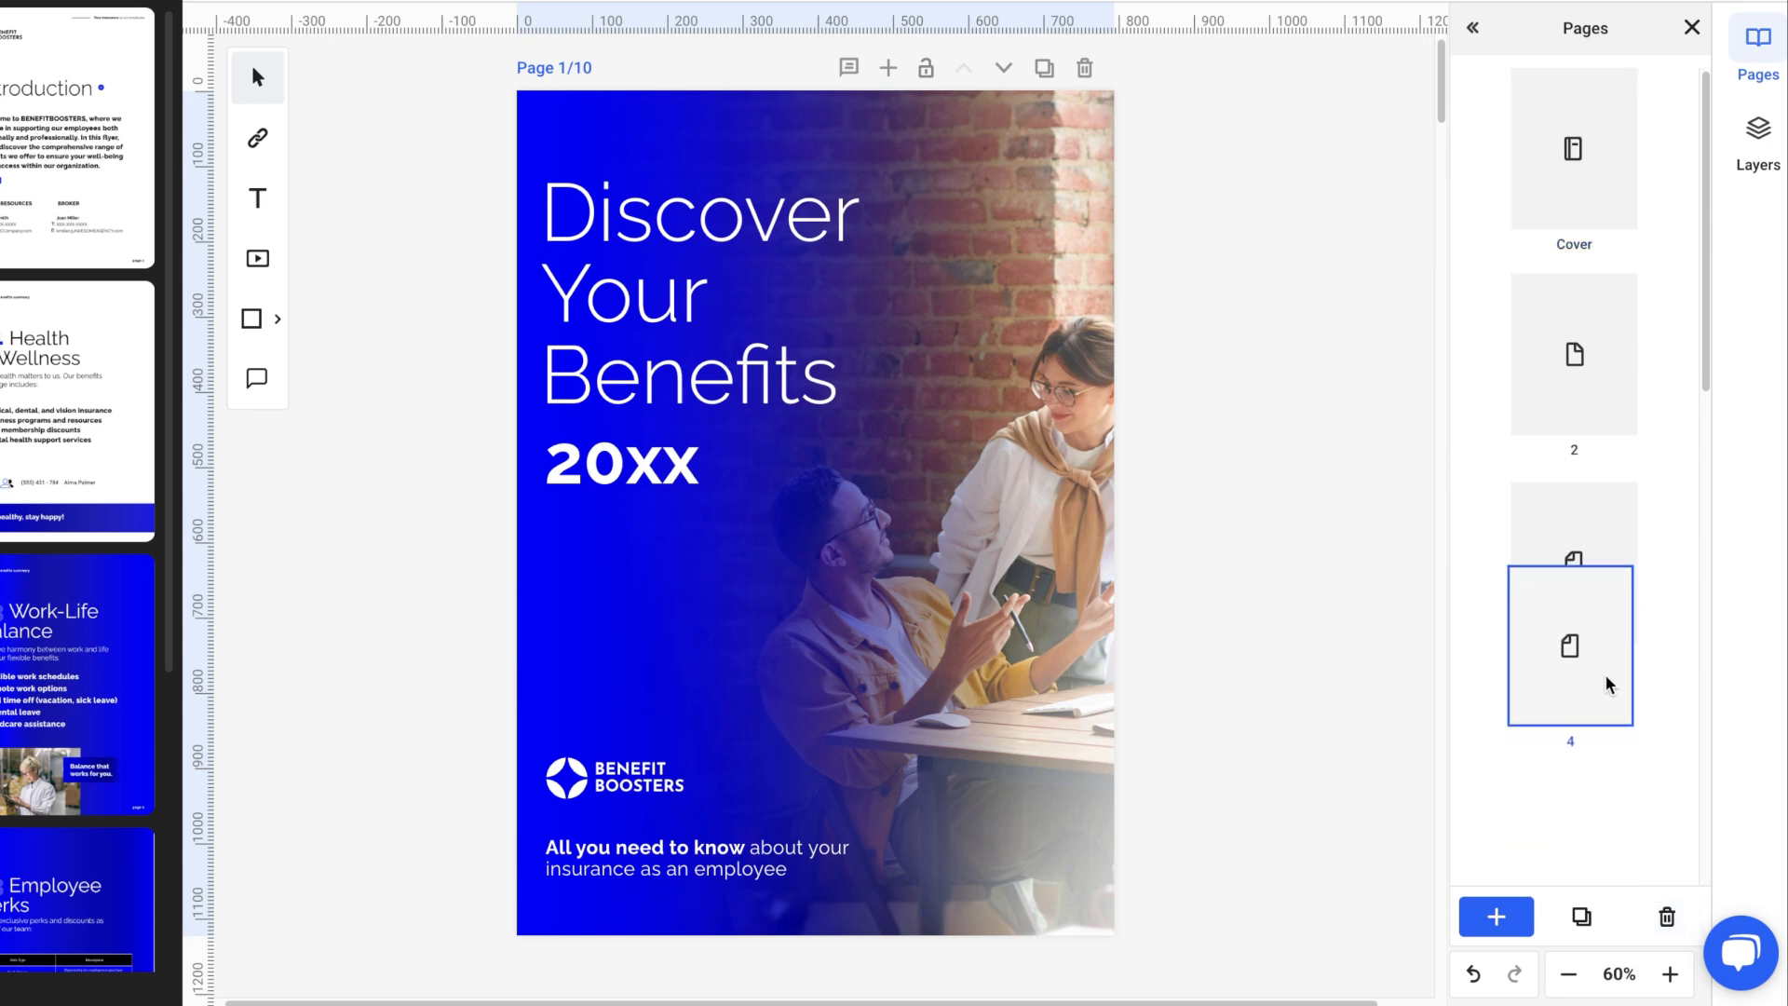
pyautogui.click(1609, 615)
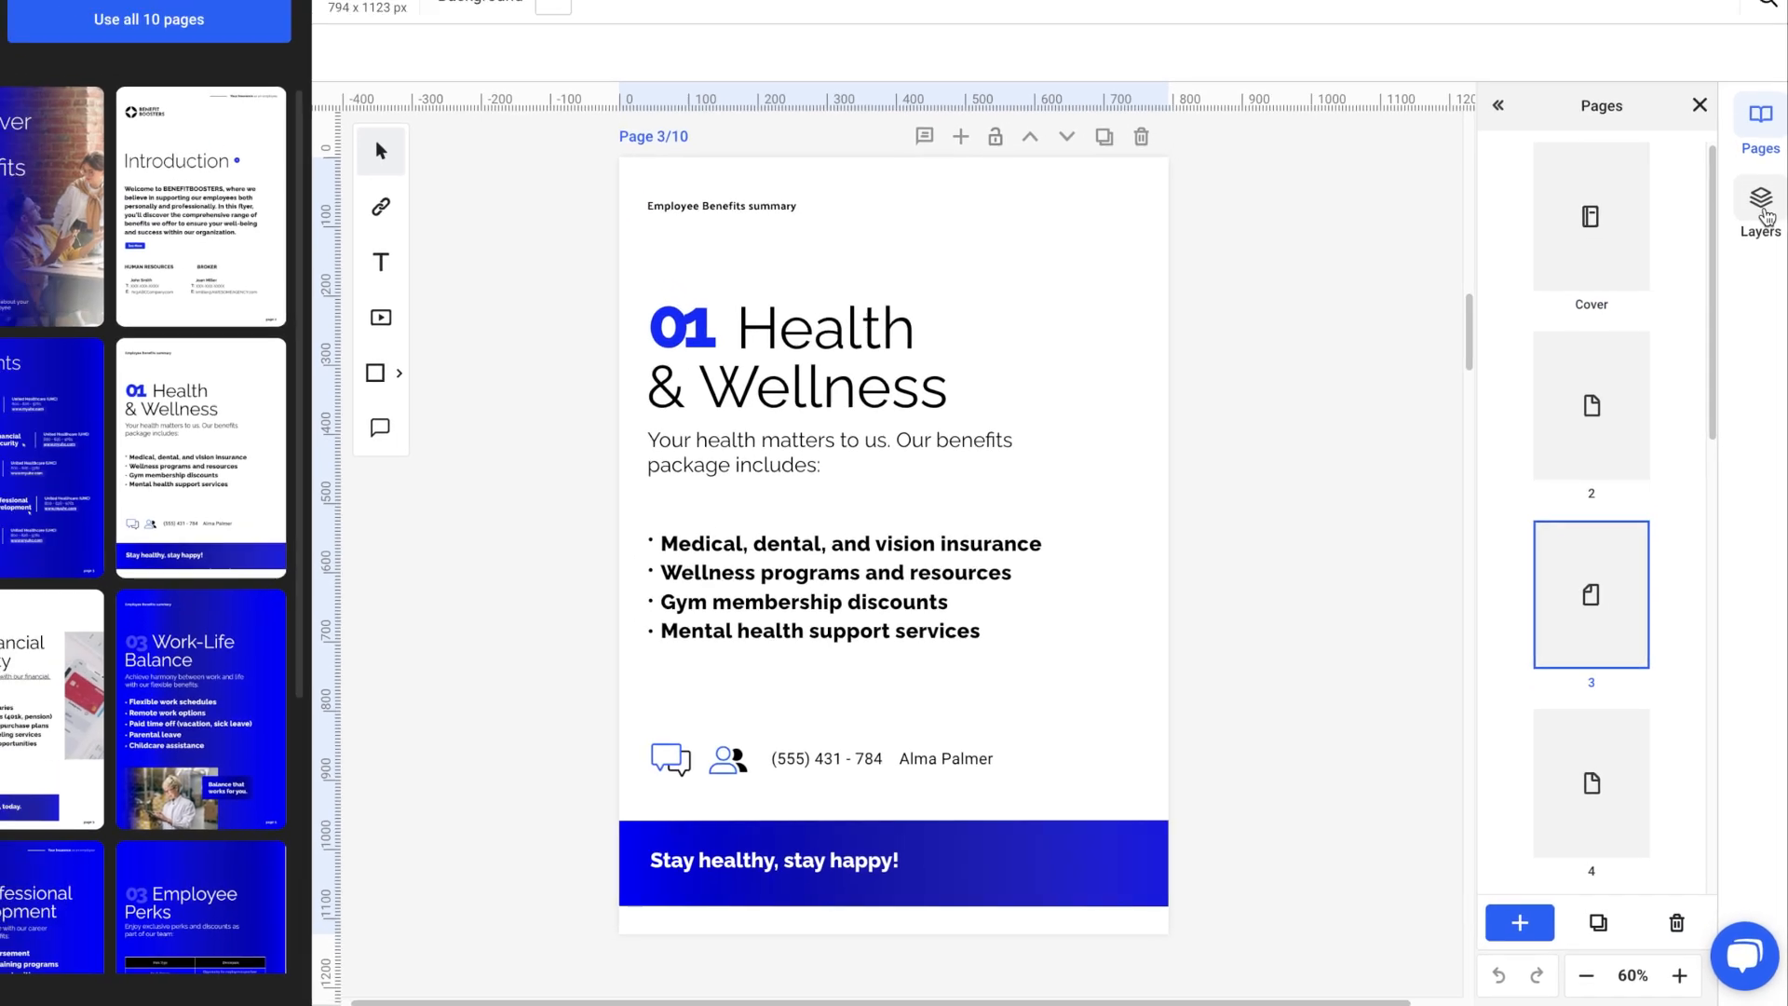
pyautogui.click(1758, 135)
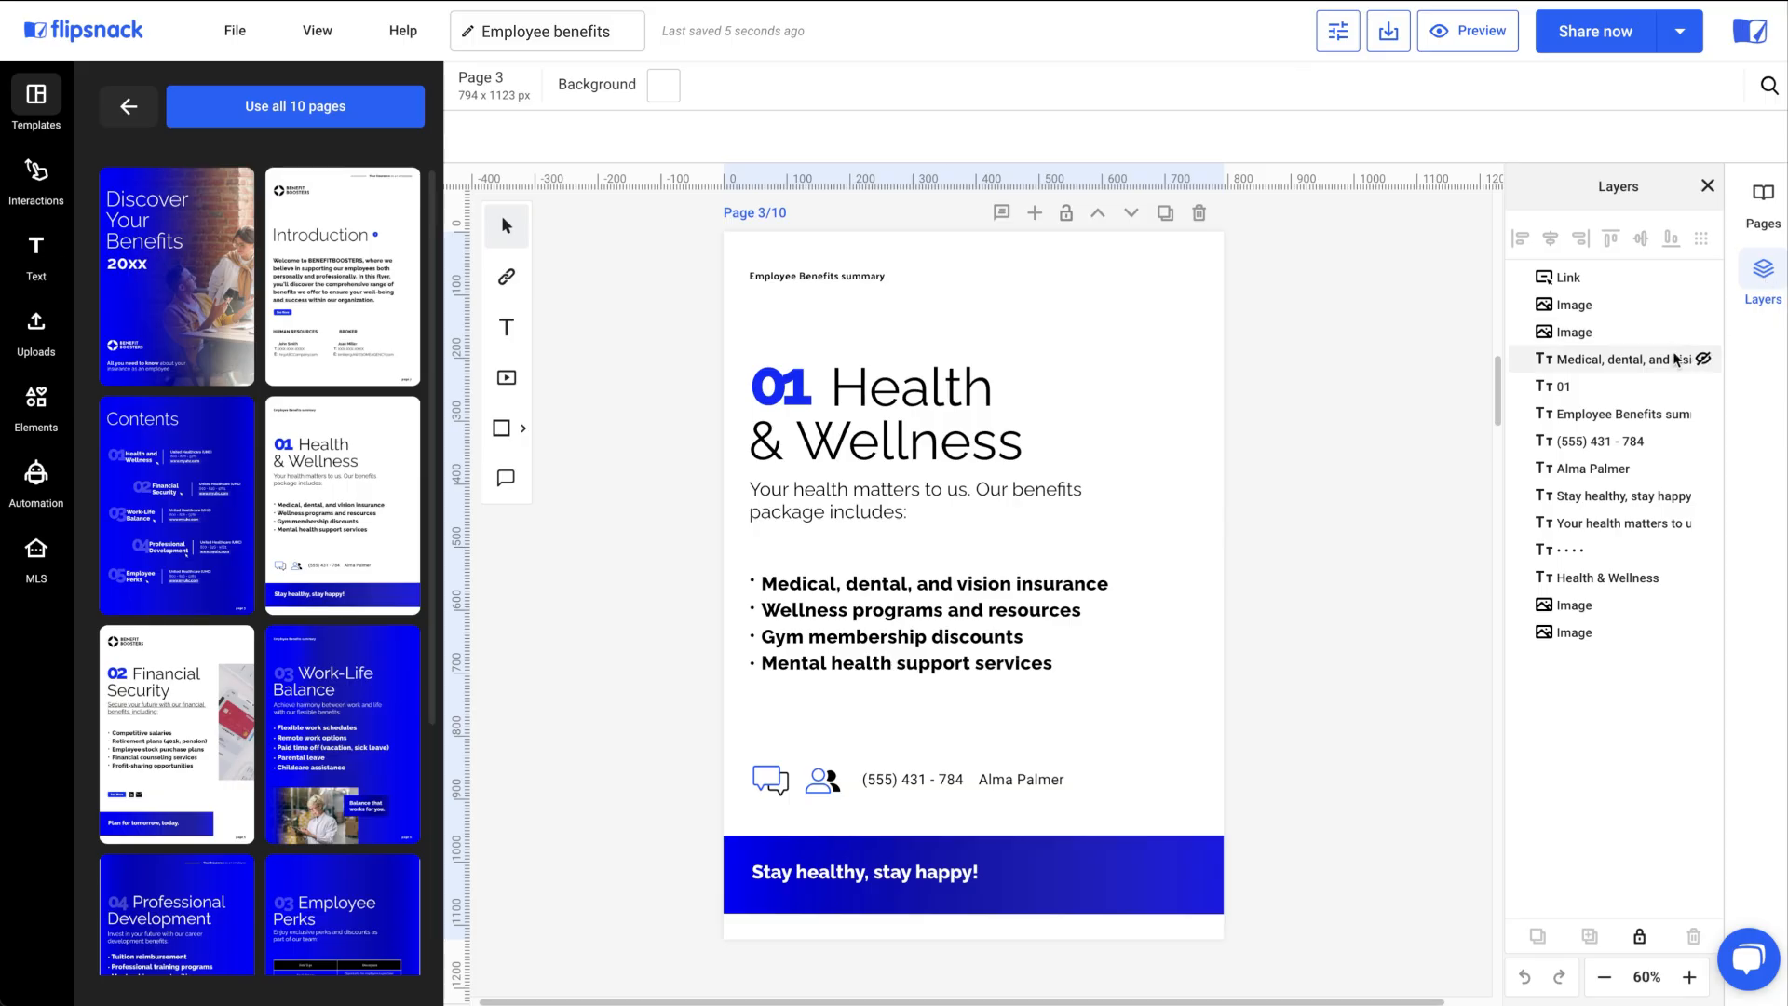
pyautogui.click(1645, 360)
pyautogui.moveTo(1639, 361); pyautogui.dragTo(1640, 328)
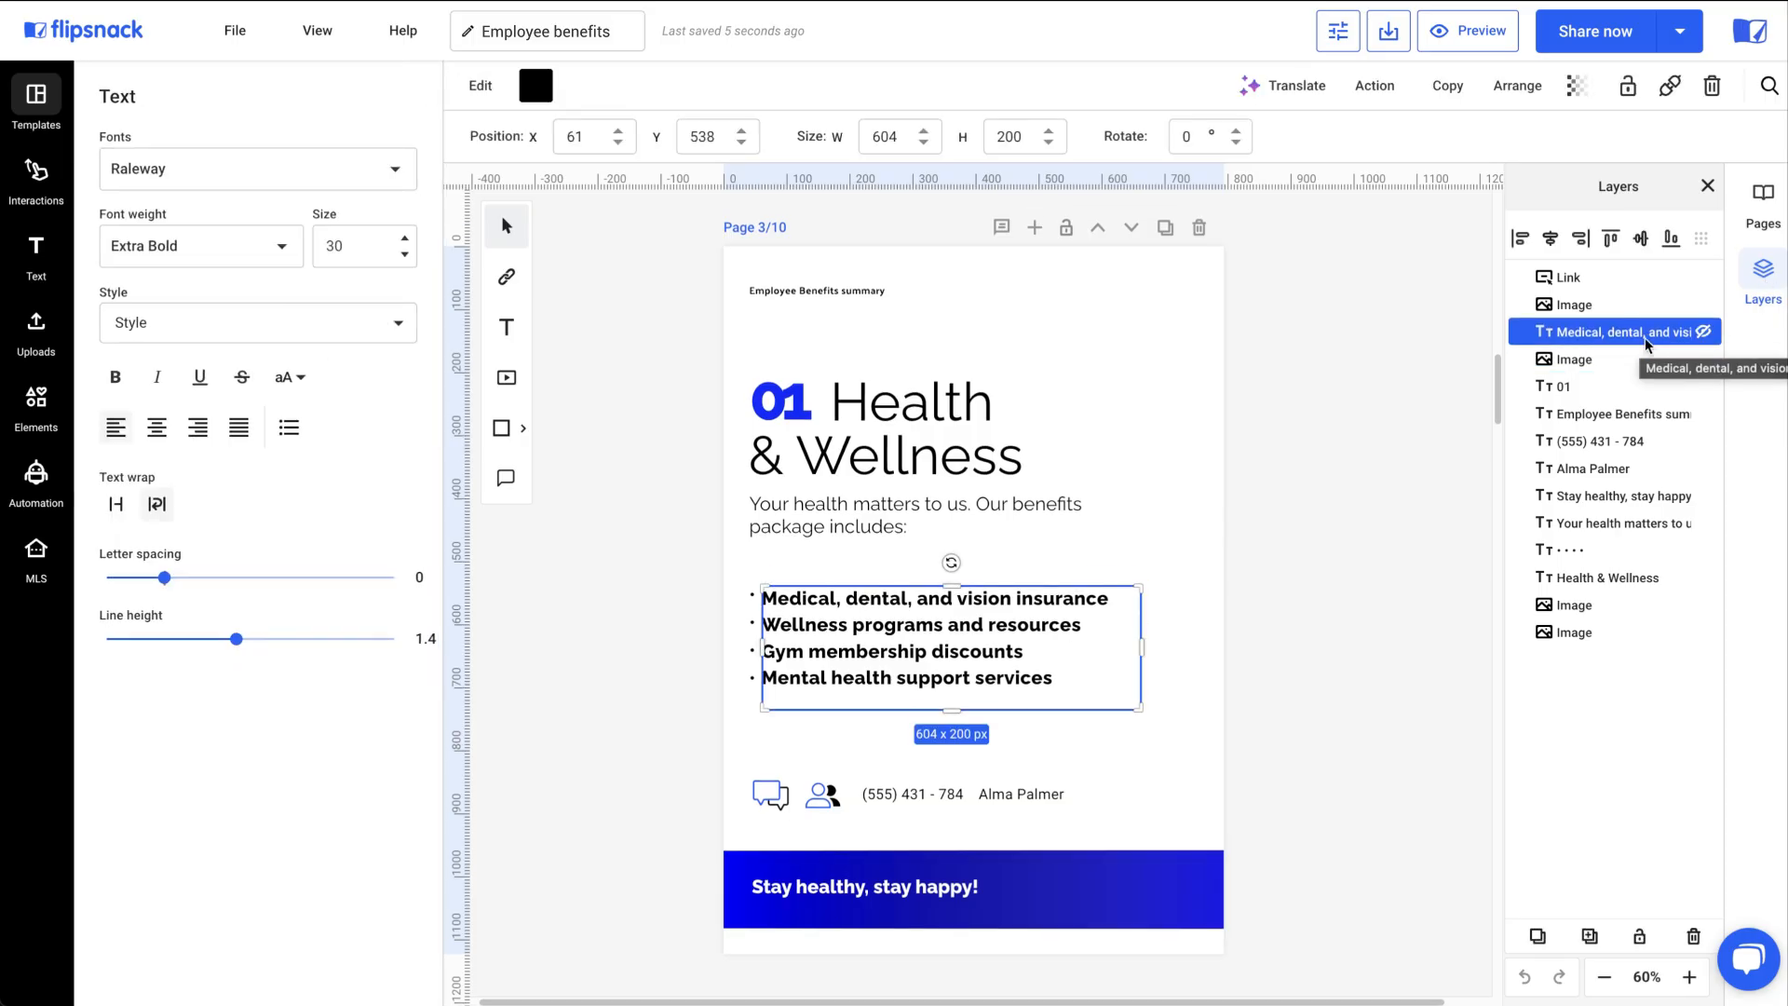
pyautogui.click(1278, 248)
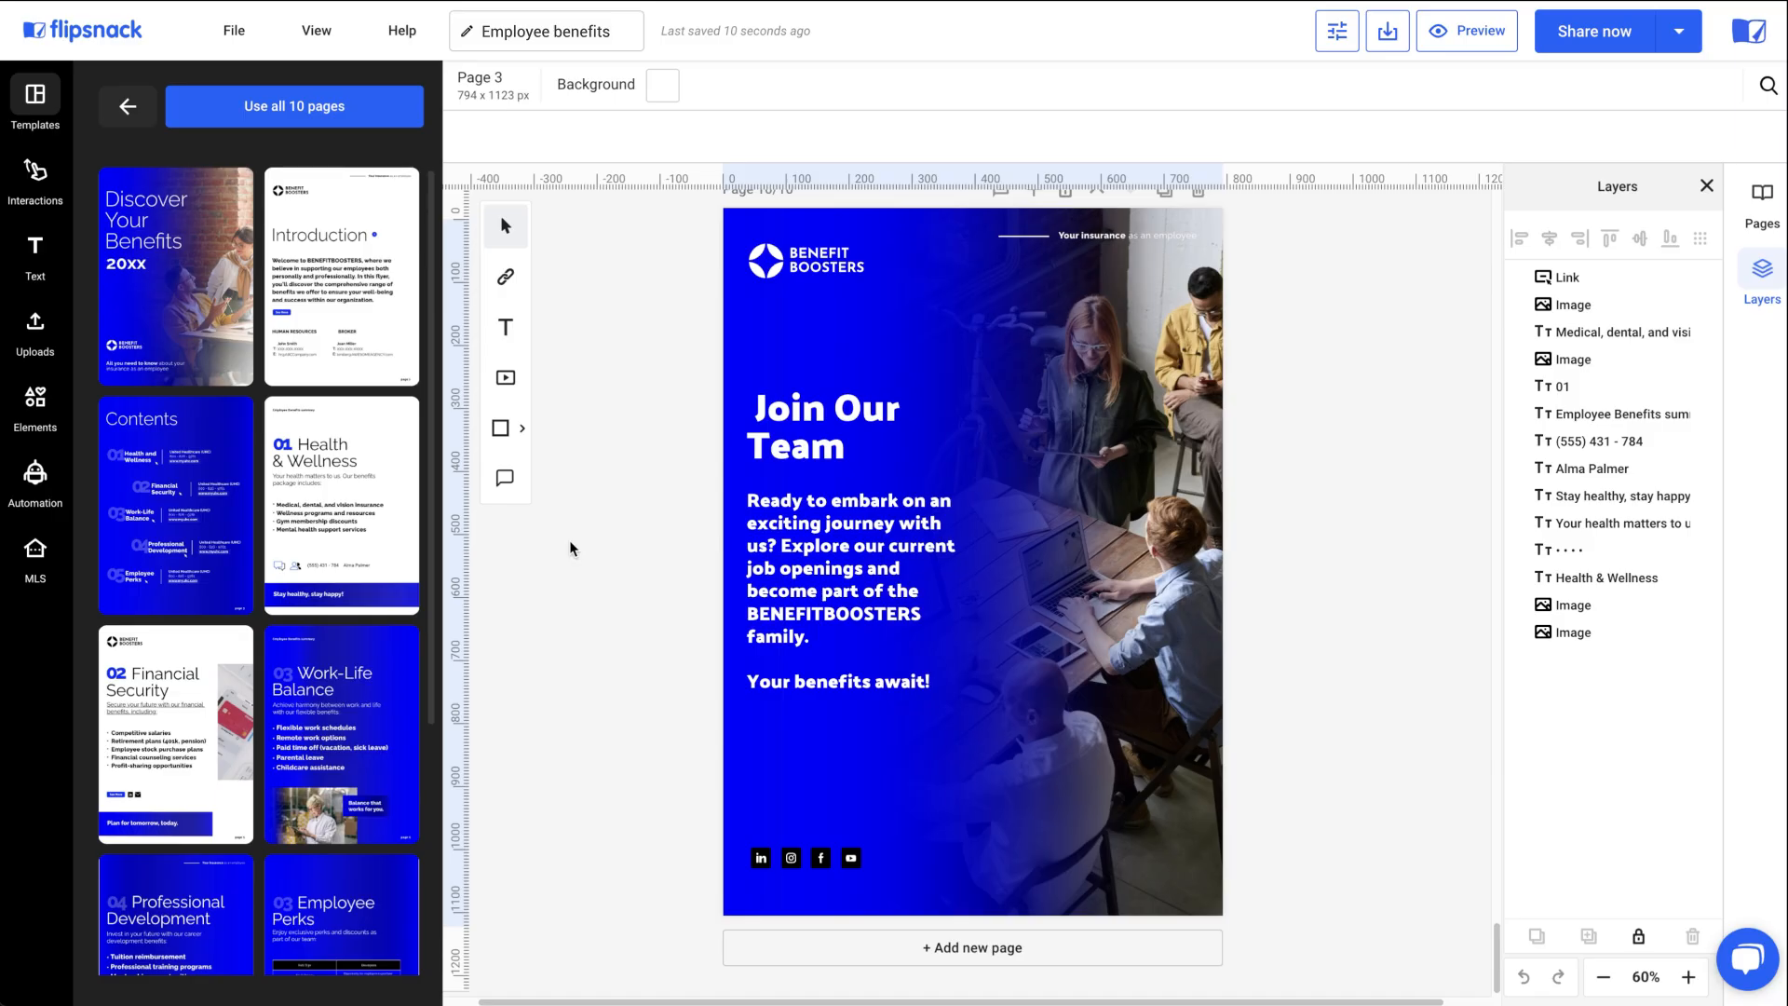
# Set the opacity of the 'Join Our Team' heading on the last page to 100.
pyautogui.click(776, 451)
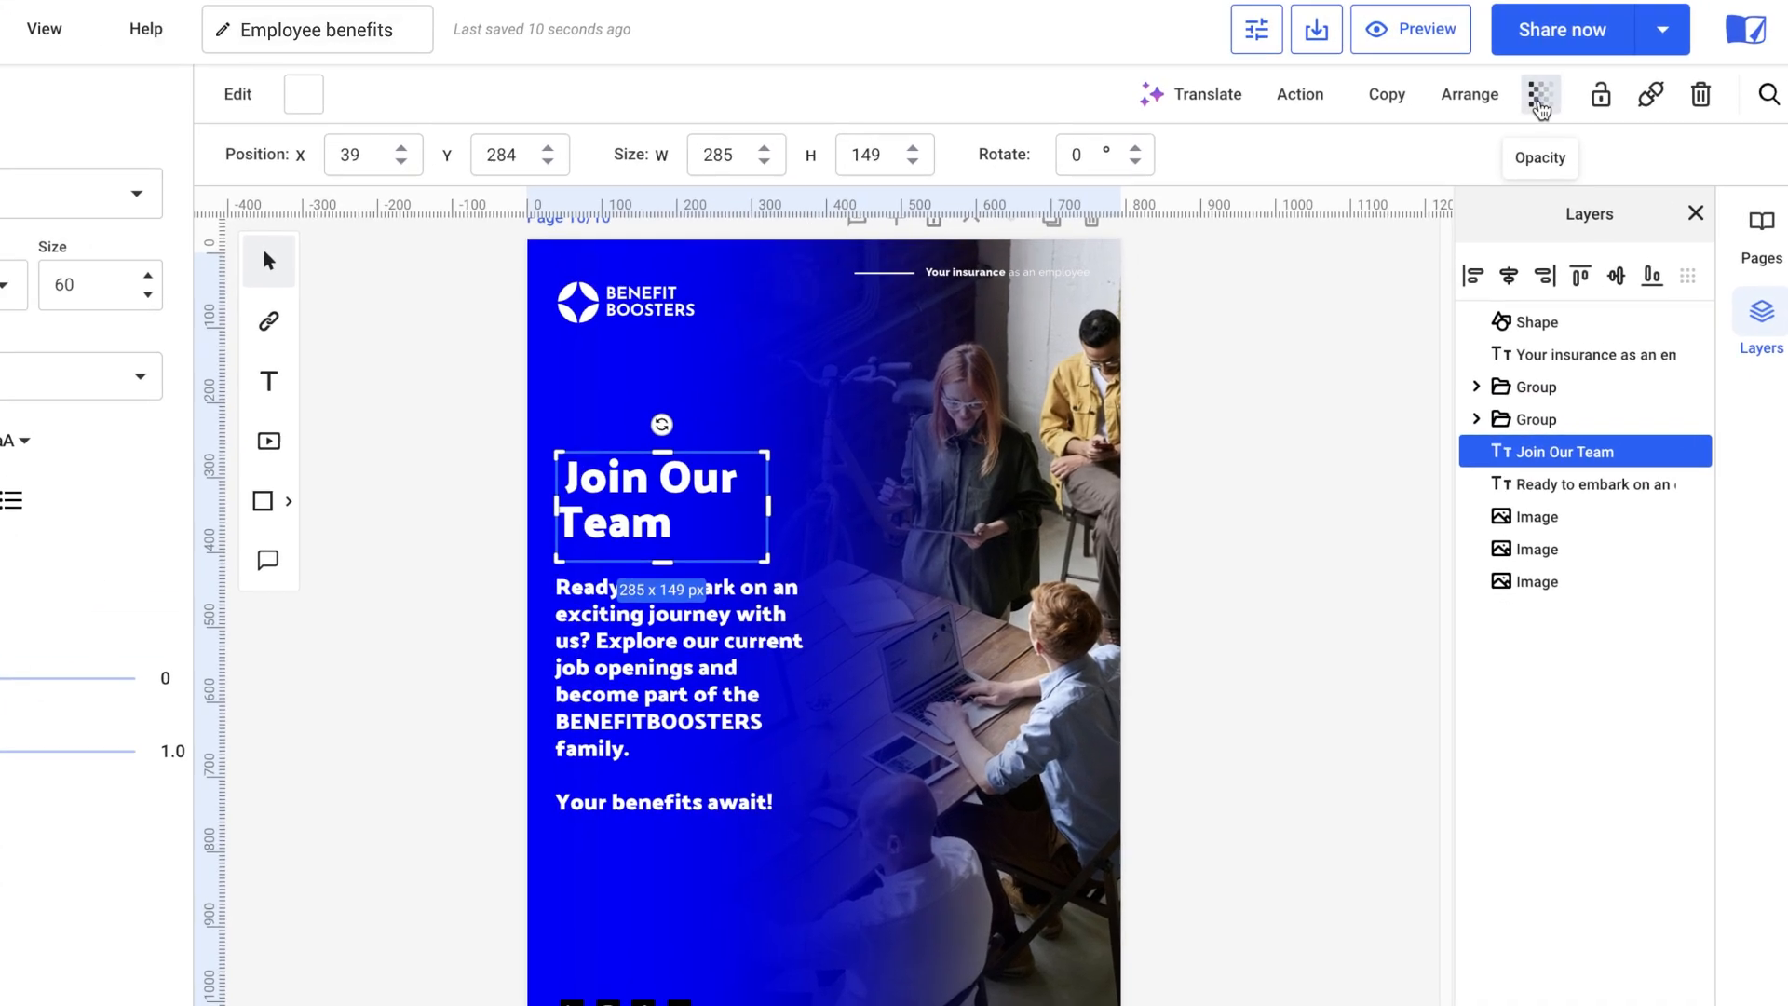
pyautogui.click(1541, 100)
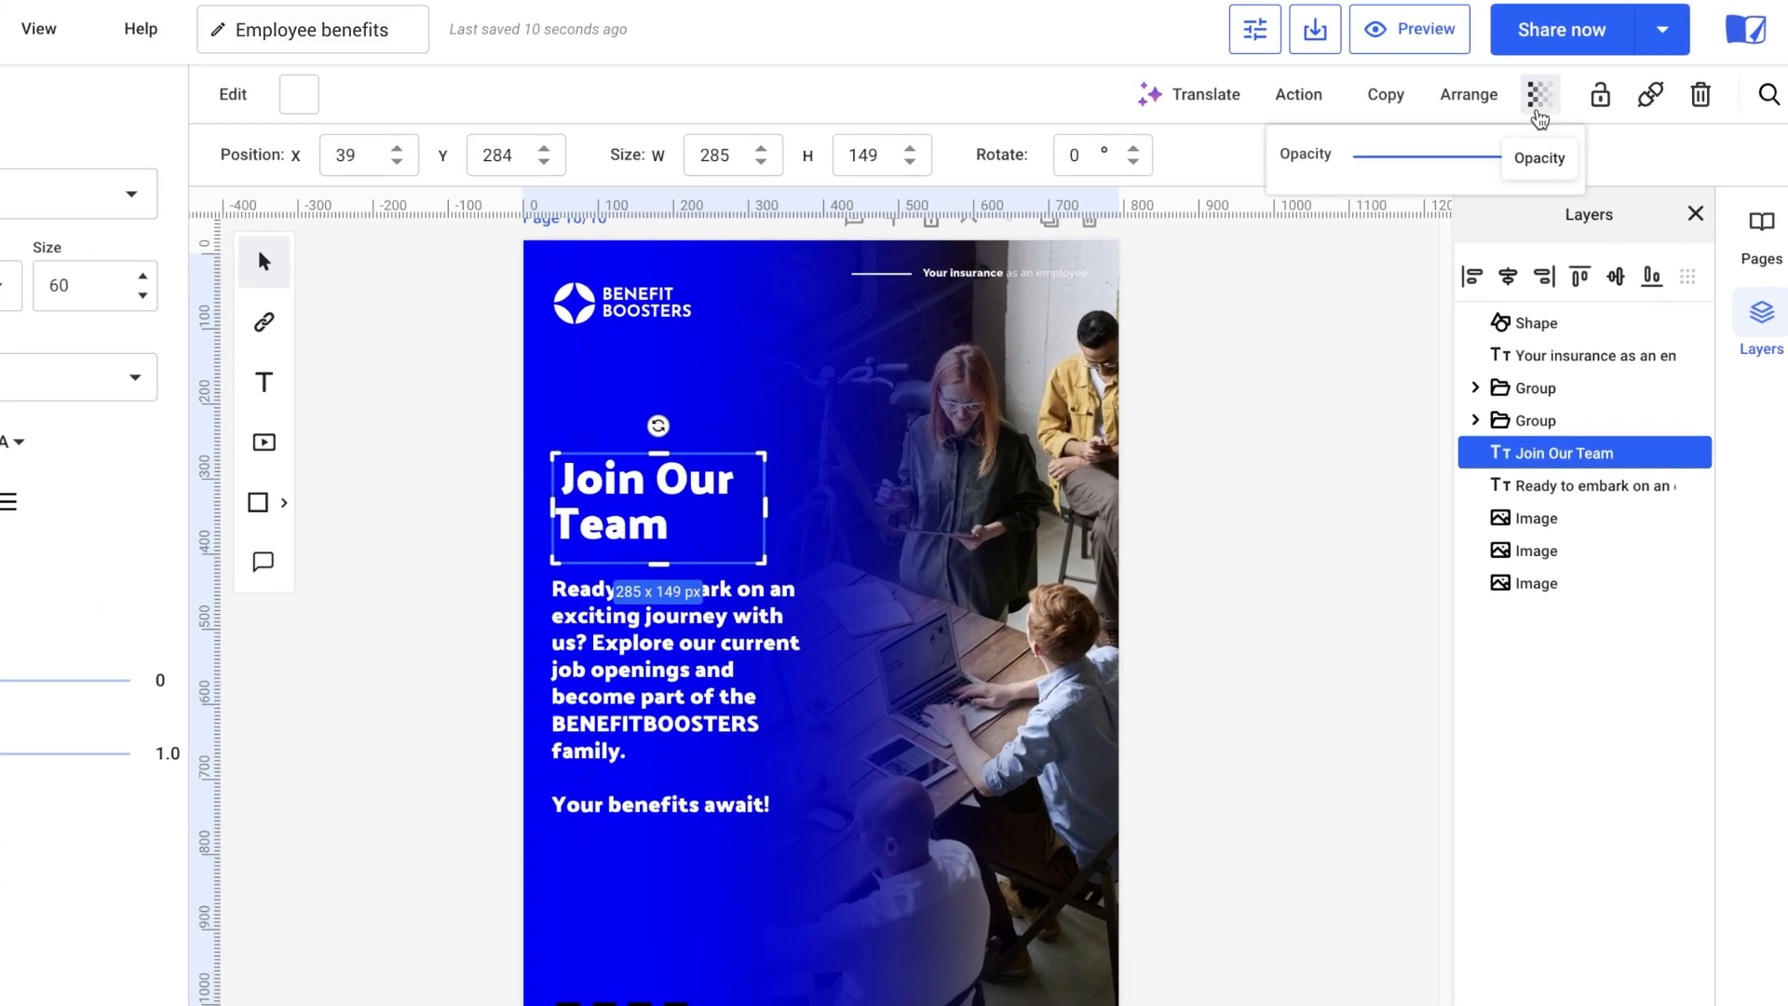
pyautogui.moveTo(1530, 163)
pyautogui.mouseDown()
pyautogui.moveTo(1407, 169)
pyautogui.moveTo(1528, 168)
pyautogui.mouseUp()
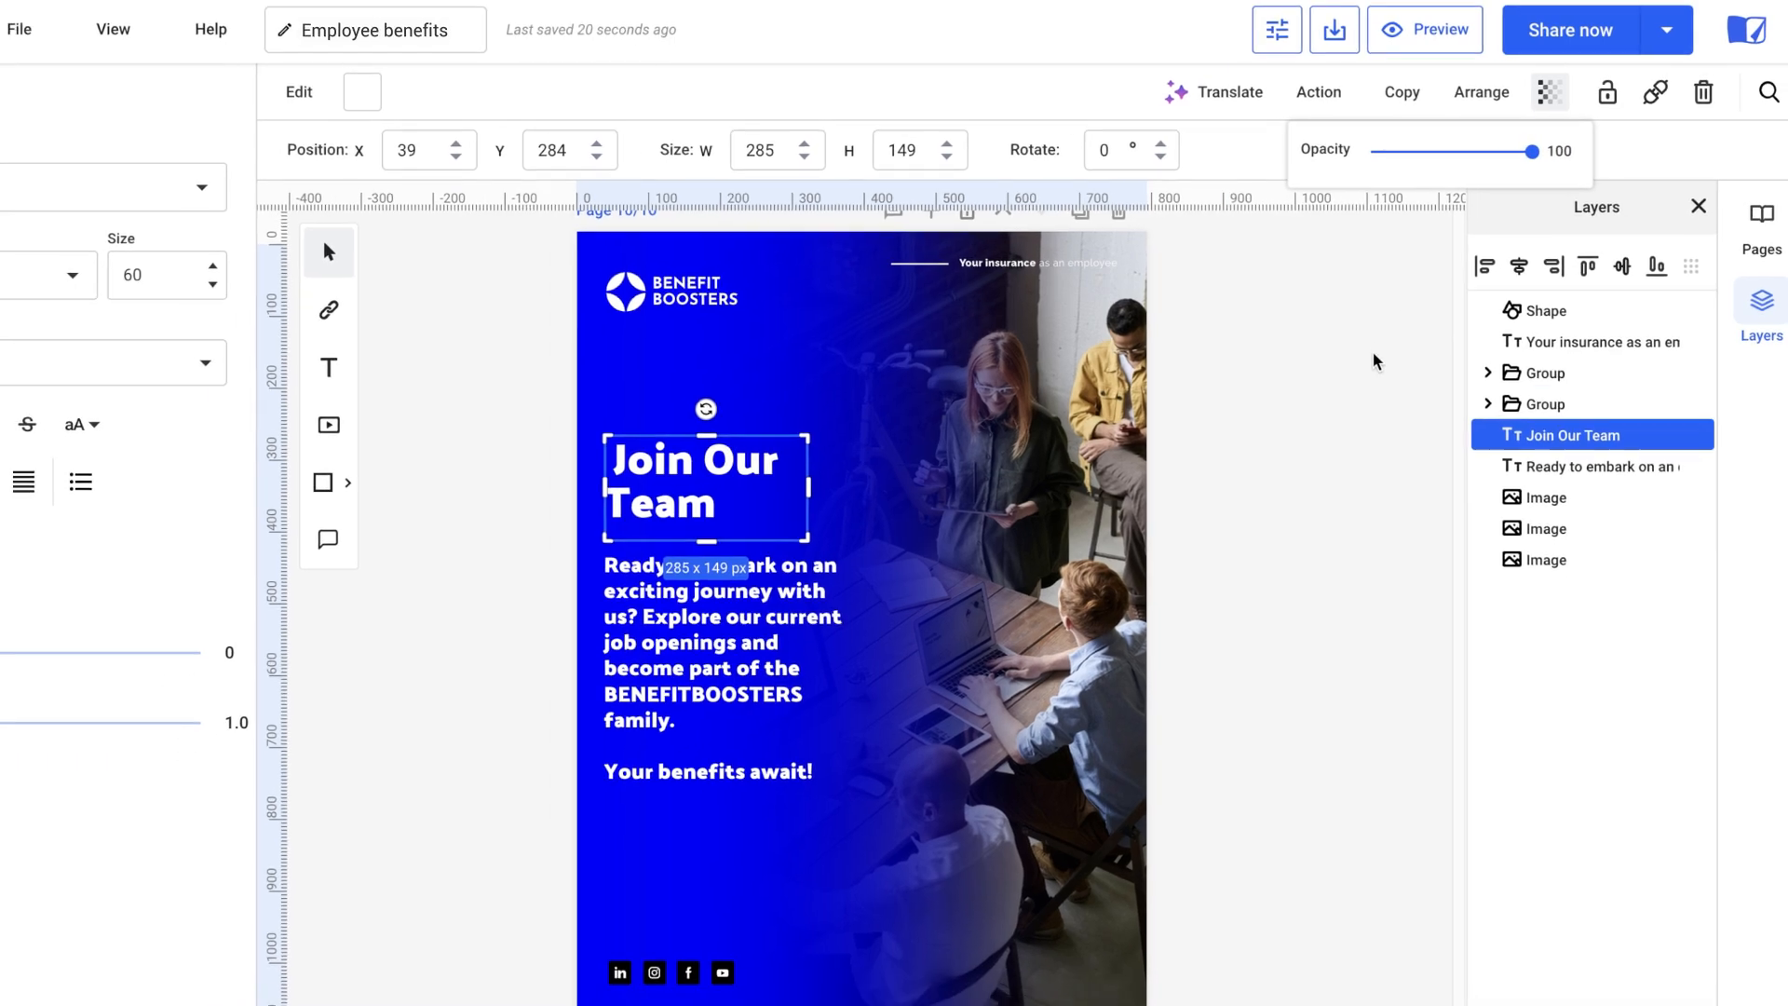
pyautogui.click(1346, 371)
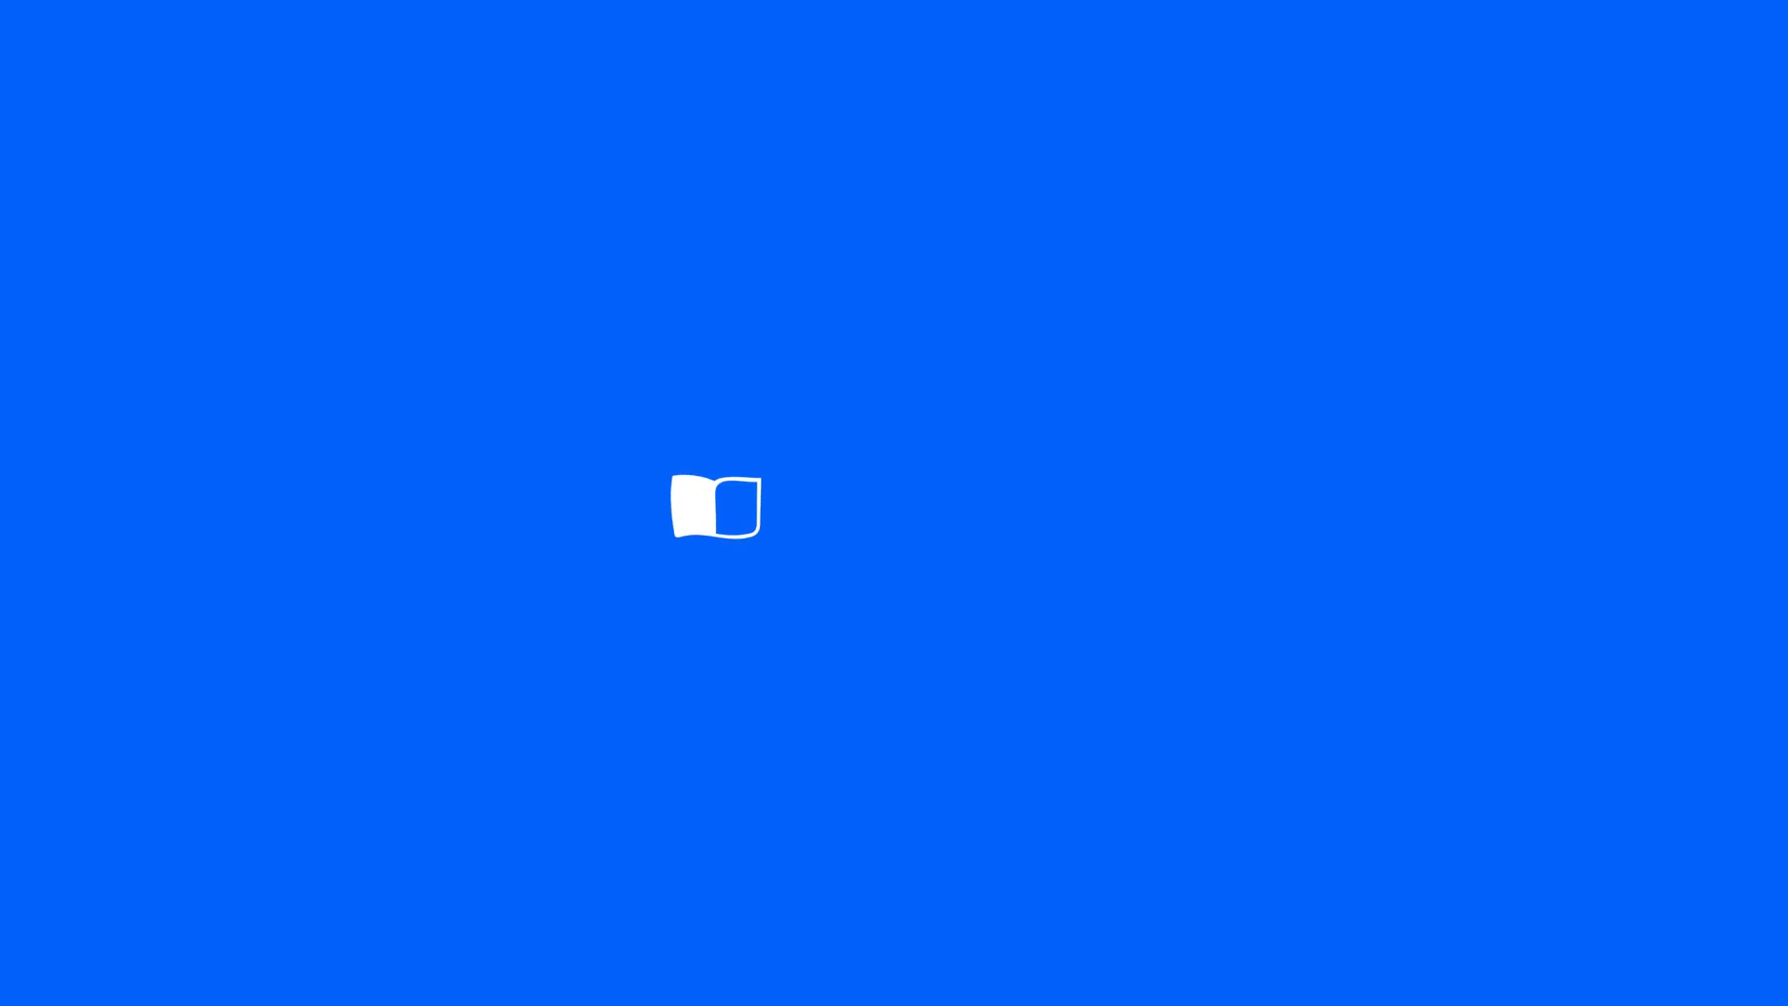